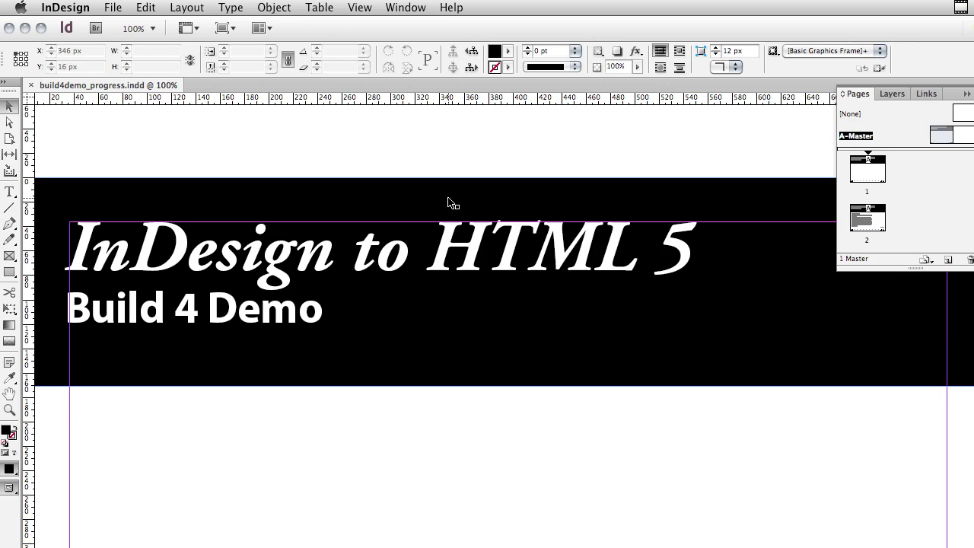
# Insert a current page number marker in the empty footer text frame on the A-Master page.
pyautogui.scroll(-5, 449, 202)
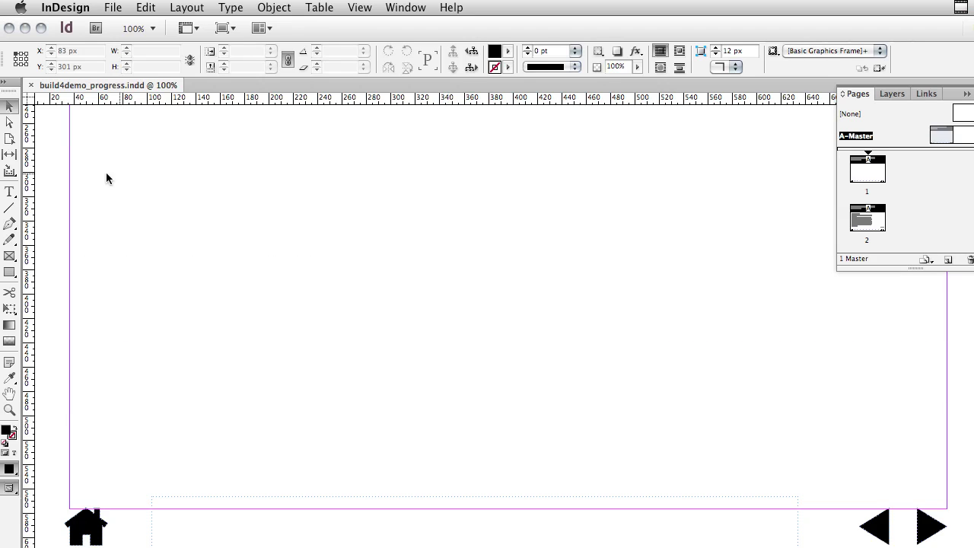
pyautogui.doubleClick(480, 520)
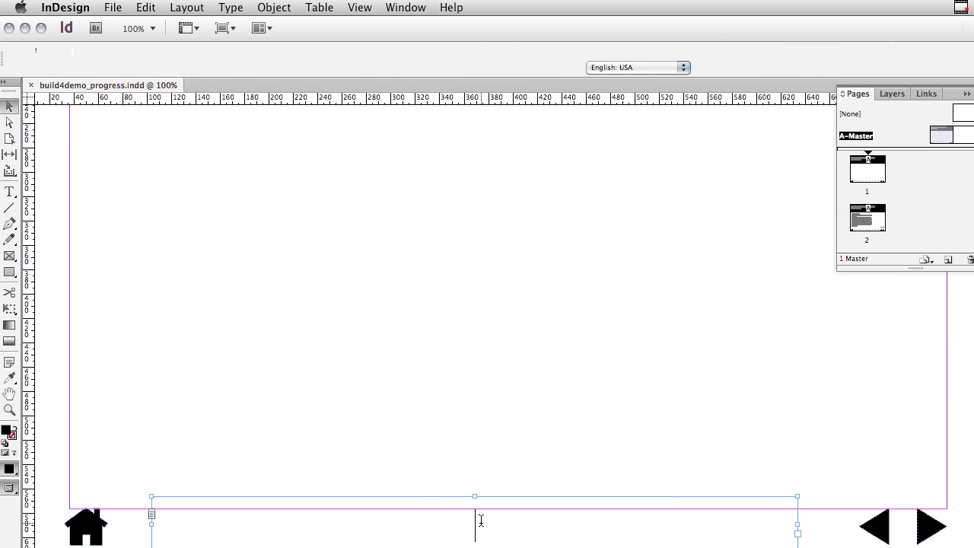
pyautogui.click(221, 7)
pyautogui.moveTo(342, 396)
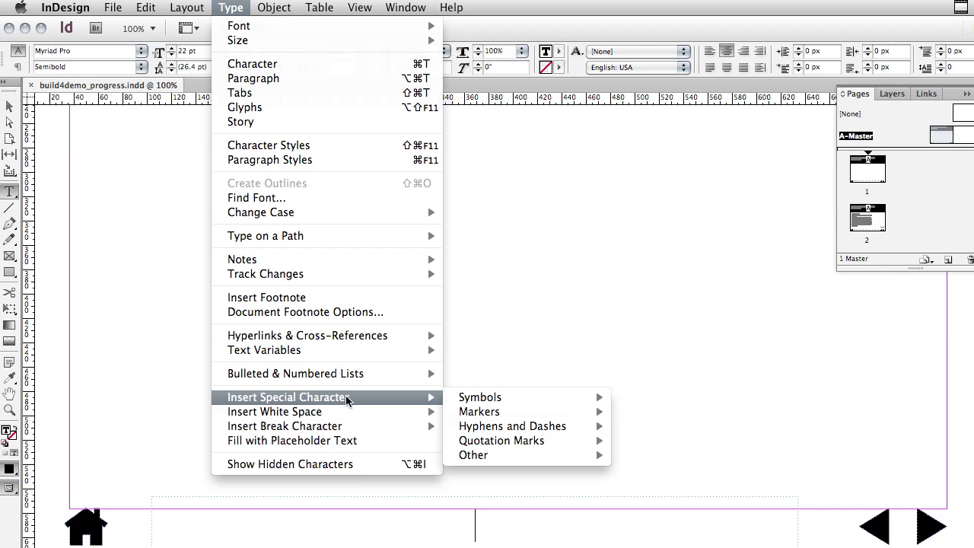
pyautogui.moveTo(520, 401)
pyautogui.moveTo(544, 415)
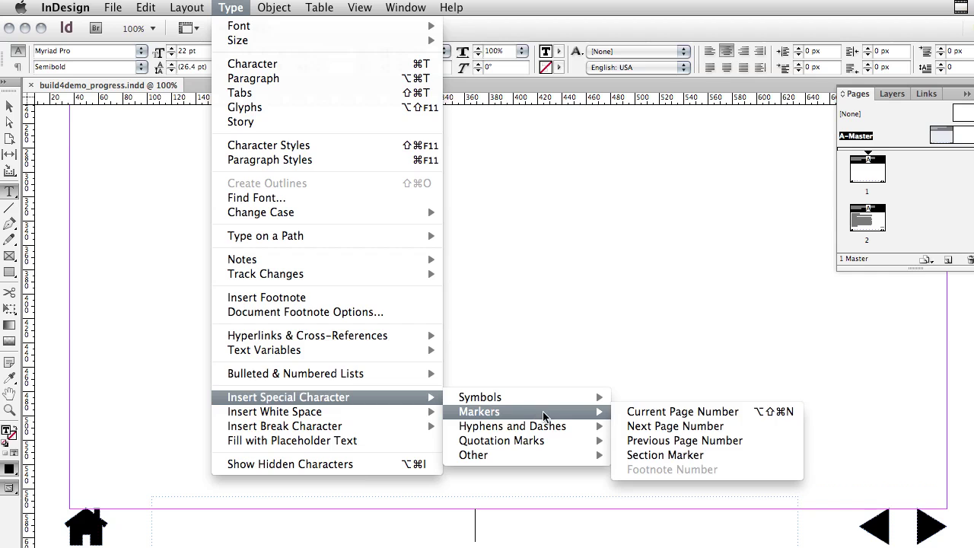
pyautogui.click(649, 415)
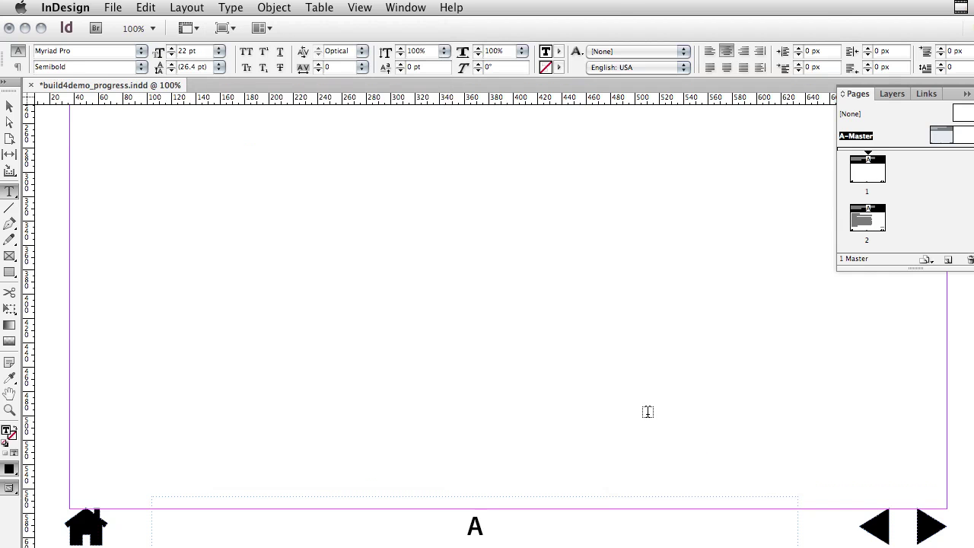
# Add a hyperlink to the home icon on the master page that links to page 1 of this document.
pyautogui.click(7, 106)
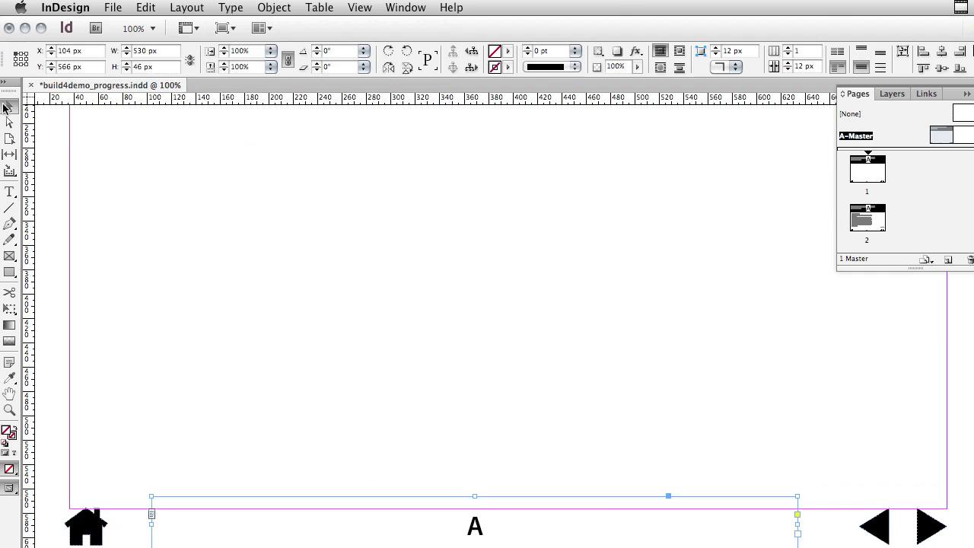
pyautogui.click(86, 517)
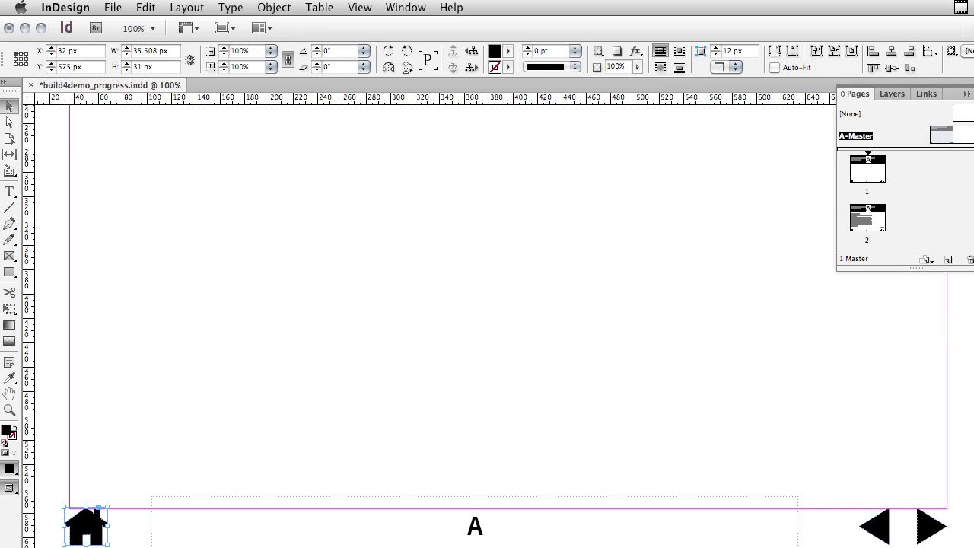
pyautogui.click(973, 316)
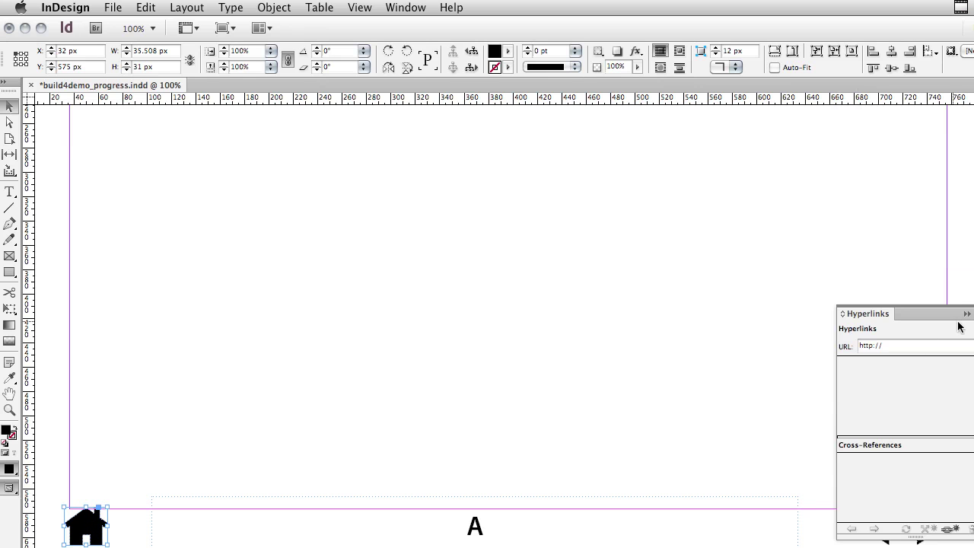
pyautogui.click(949, 530)
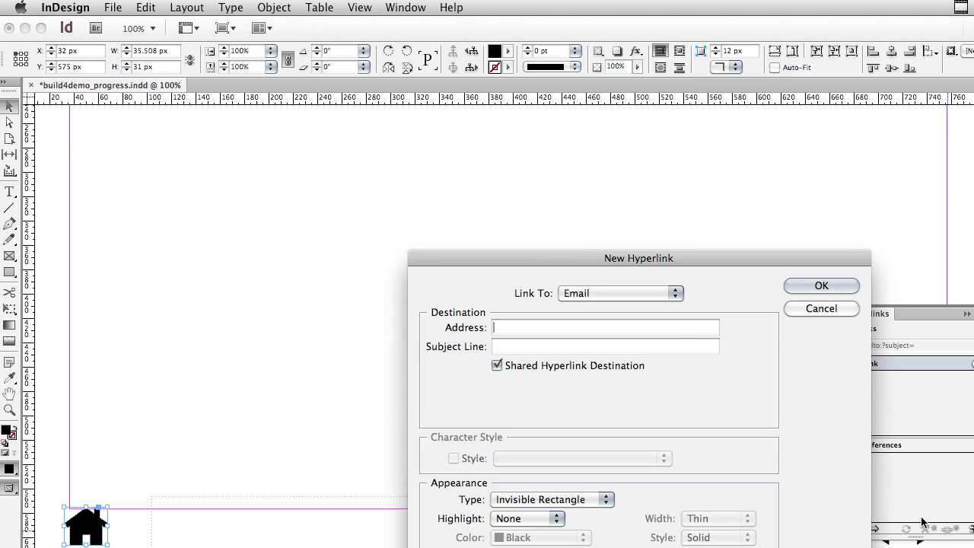
pyautogui.click(626, 296)
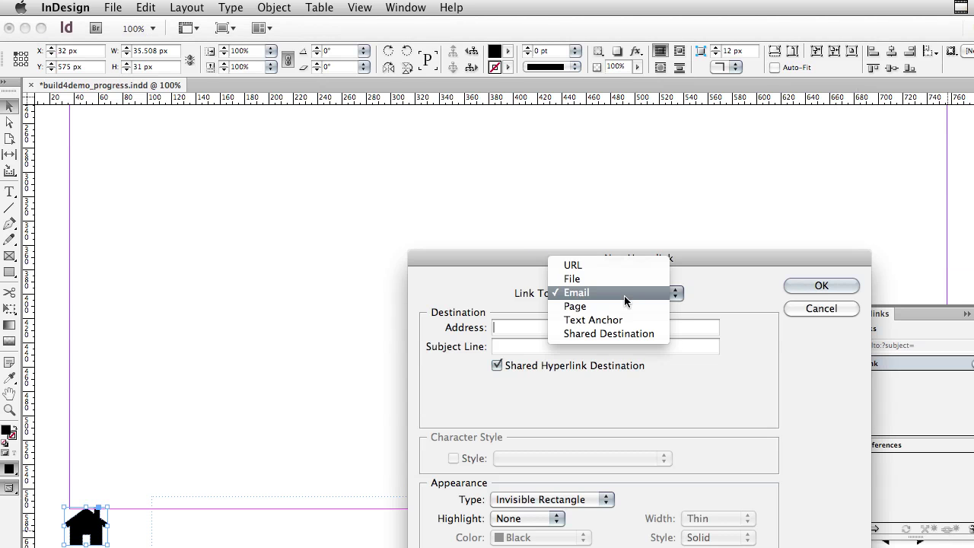
pyautogui.click(609, 306)
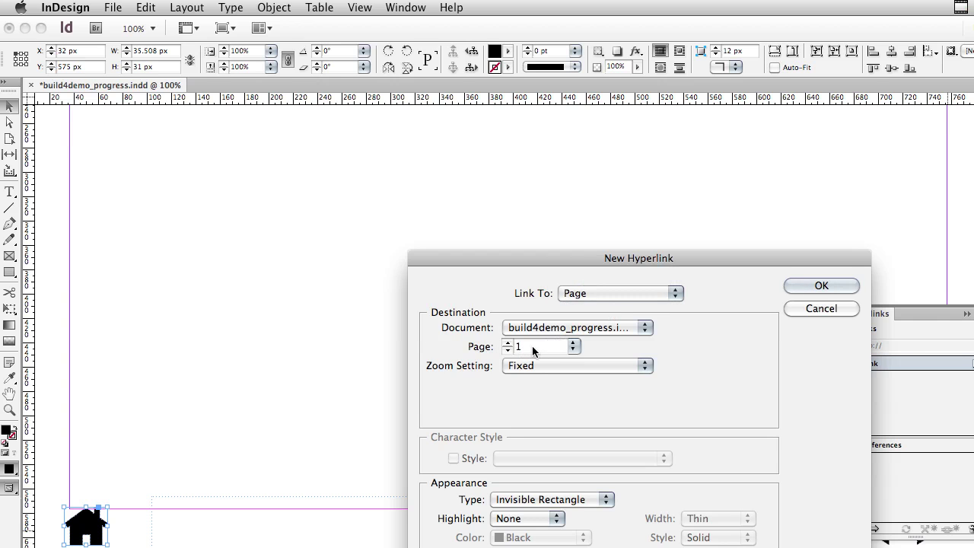
pyautogui.click(818, 287)
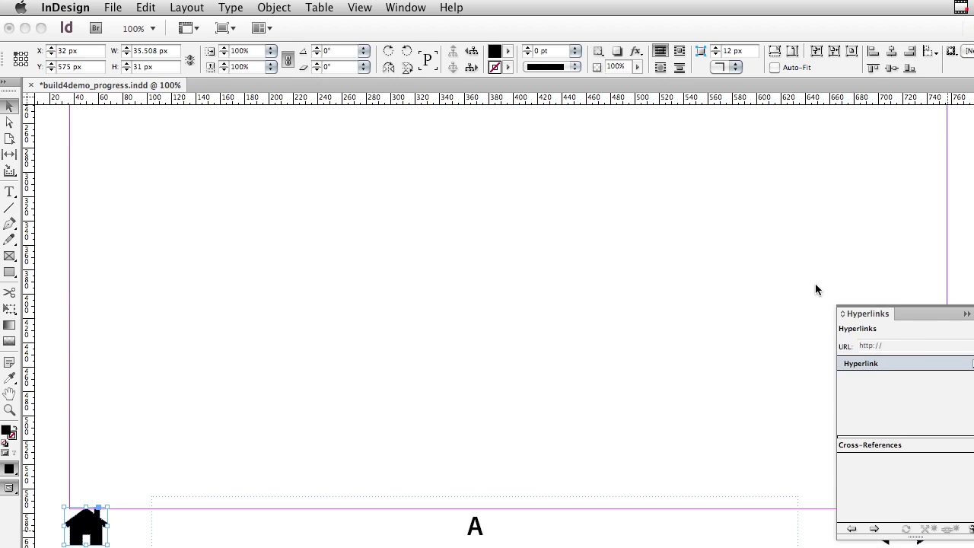
pyautogui.click(967, 314)
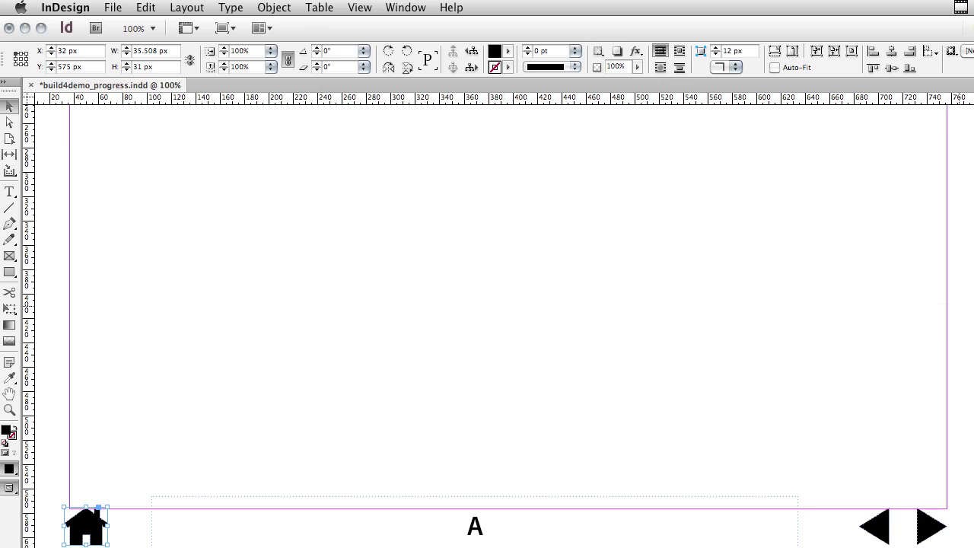
# Convert the left-pointing arrow into a button named Back with a Go To Previous Page action.
pyautogui.hscroll(10, 876, 538)
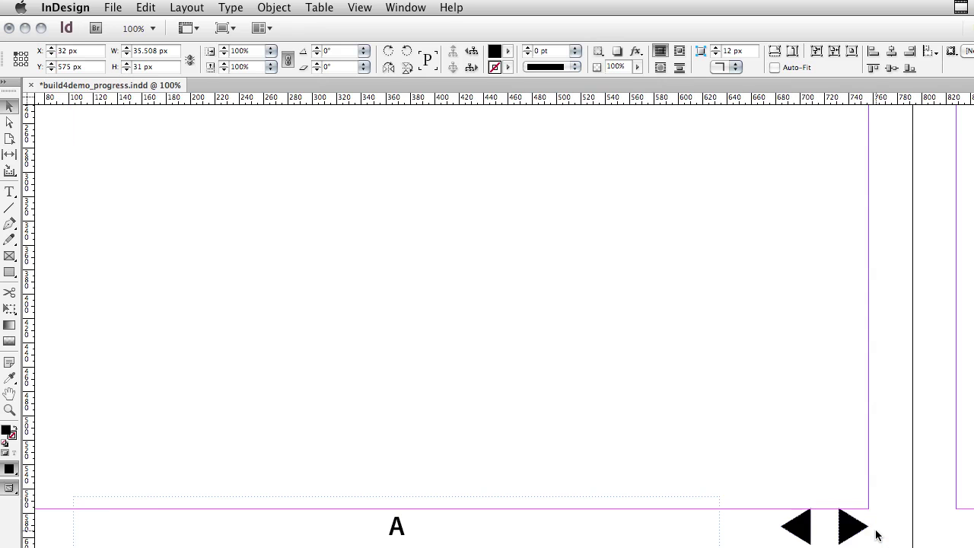
pyautogui.hscroll(-2, 875, 536)
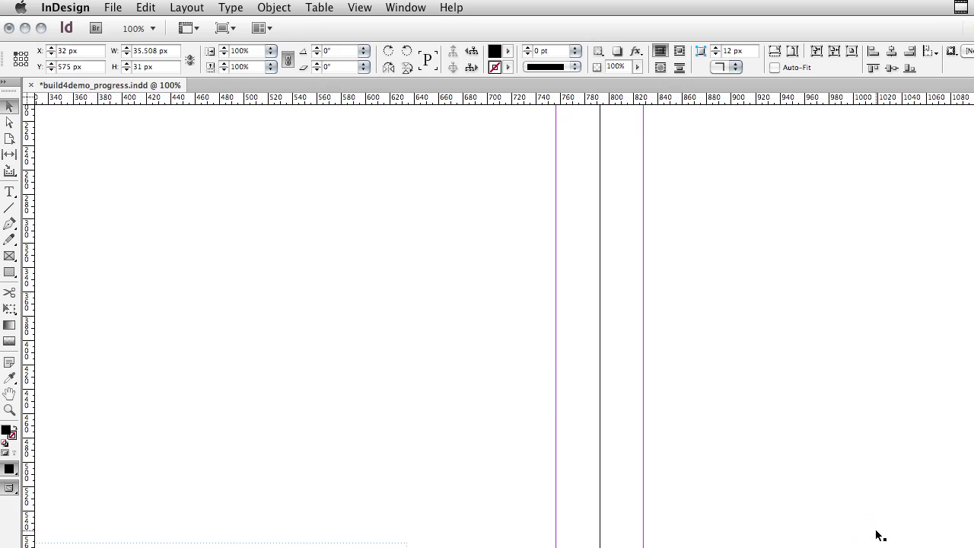
pyautogui.click(483, 547)
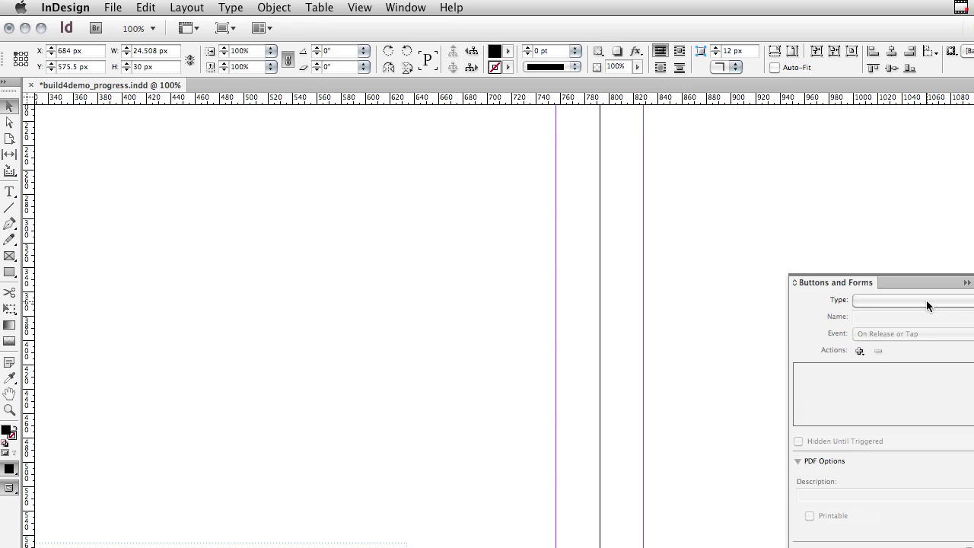
pyautogui.click(926, 300)
pyautogui.click(924, 300)
pyautogui.moveTo(880, 317); pyautogui.dragTo(844, 323)
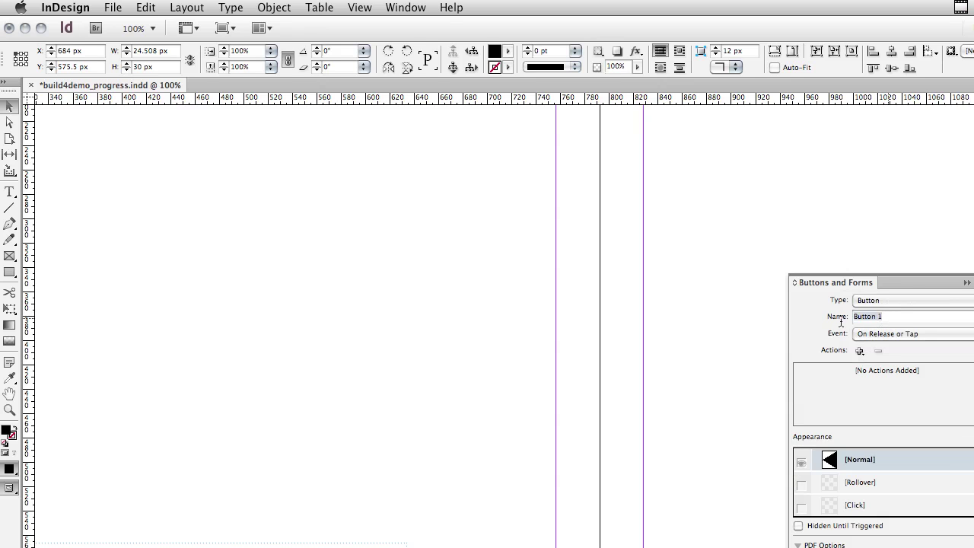
pyautogui.write('Back')
pyautogui.click(860, 351)
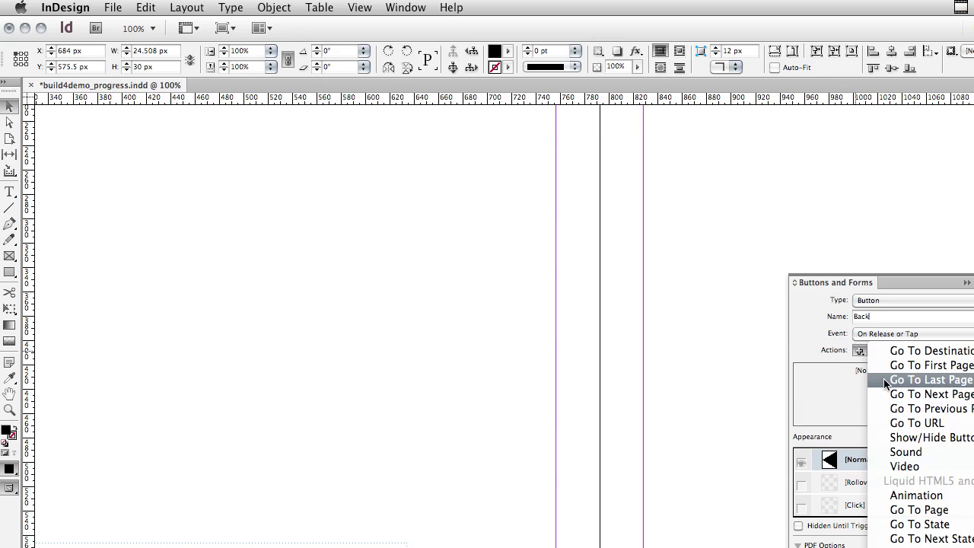
pyautogui.click(890, 407)
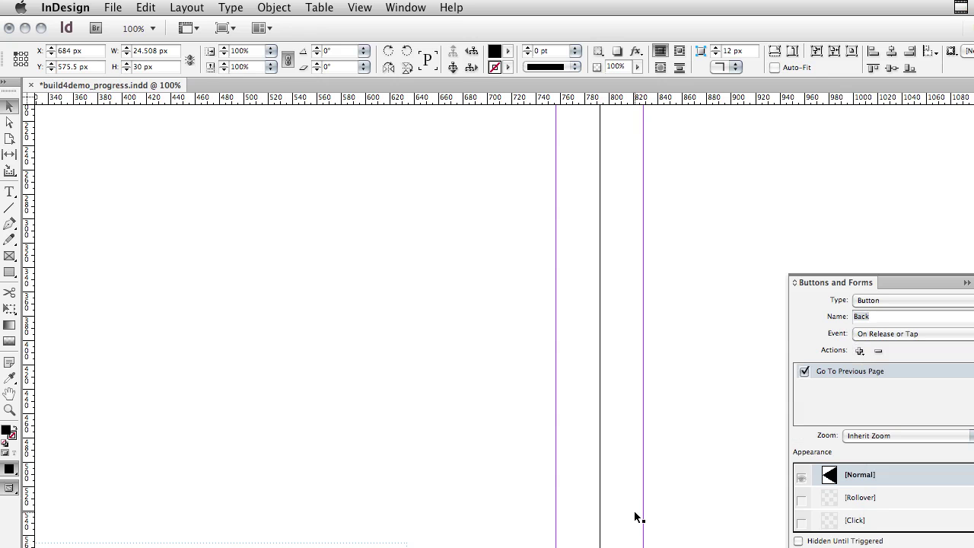
# Convert the right-pointing arrow into a button named Next with a Go To Next Page action.
pyautogui.click(536, 547)
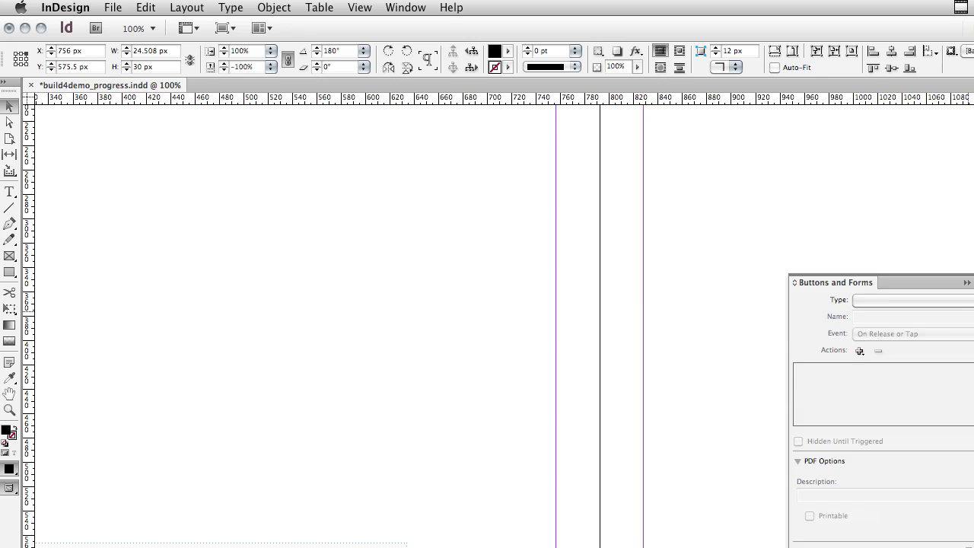
pyautogui.click(951, 300)
pyautogui.click(949, 300)
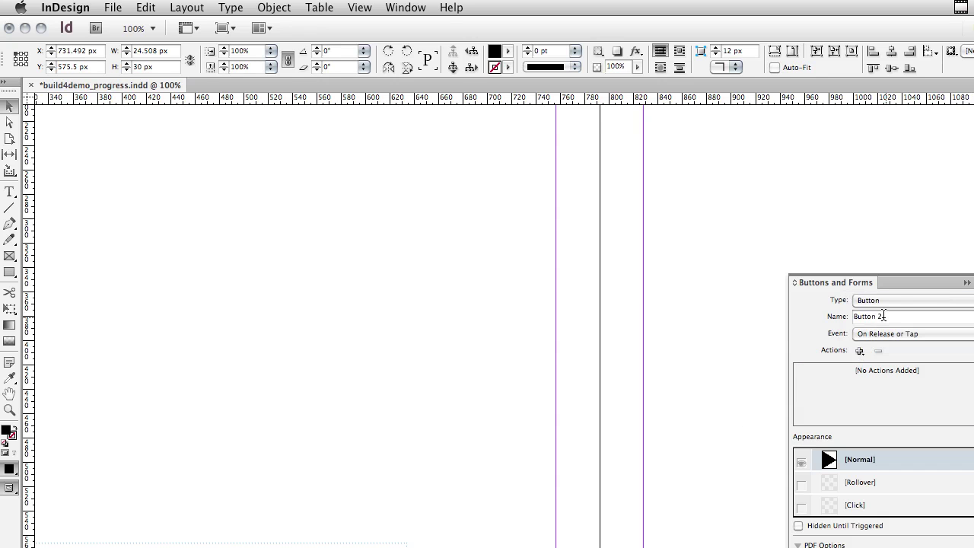
pyautogui.tripleClick(884, 315)
pyautogui.write('Next')
pyautogui.click(860, 351)
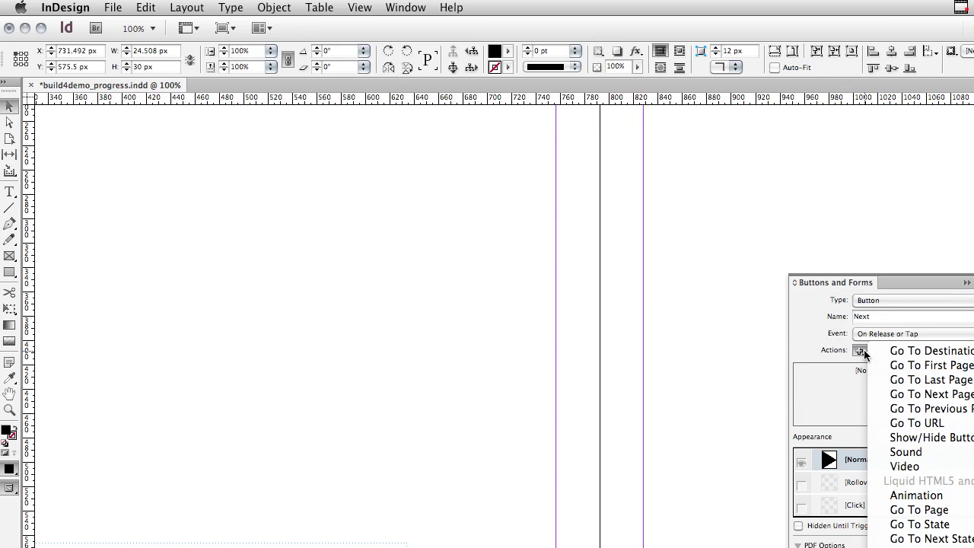
pyautogui.click(877, 396)
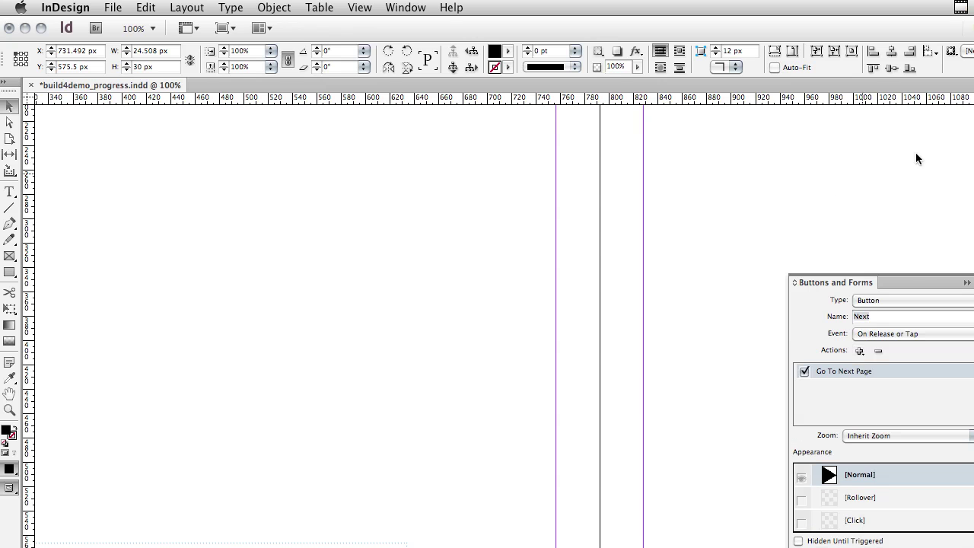
# Generate a table of contents with the default settings and place it below the header on page 1, aligned to the margin.
pyautogui.press('F12')
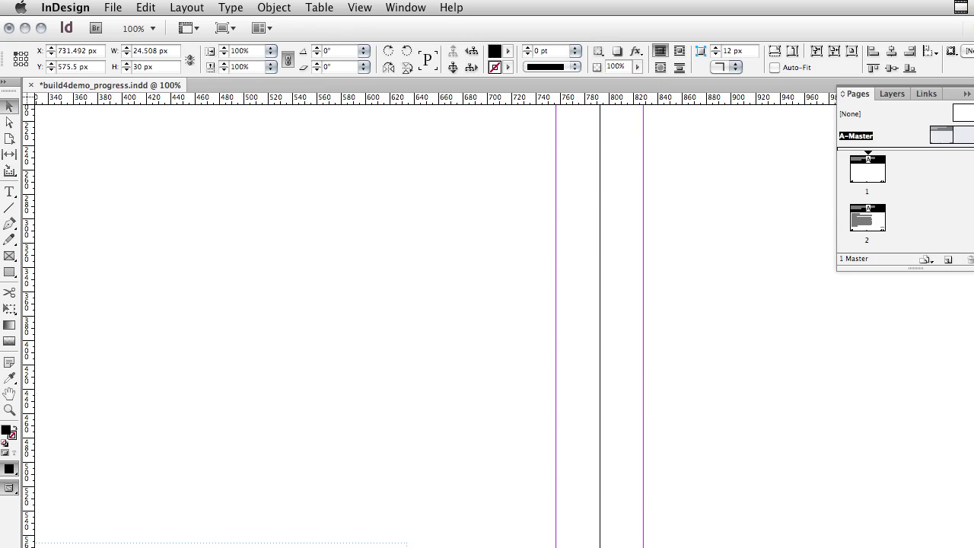
pyautogui.doubleClick(861, 180)
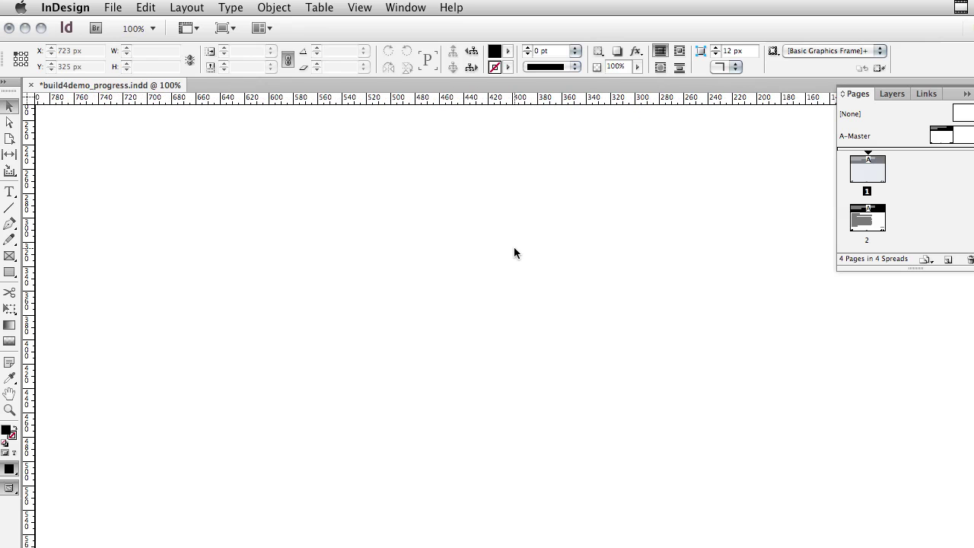
pyautogui.press('super+0')
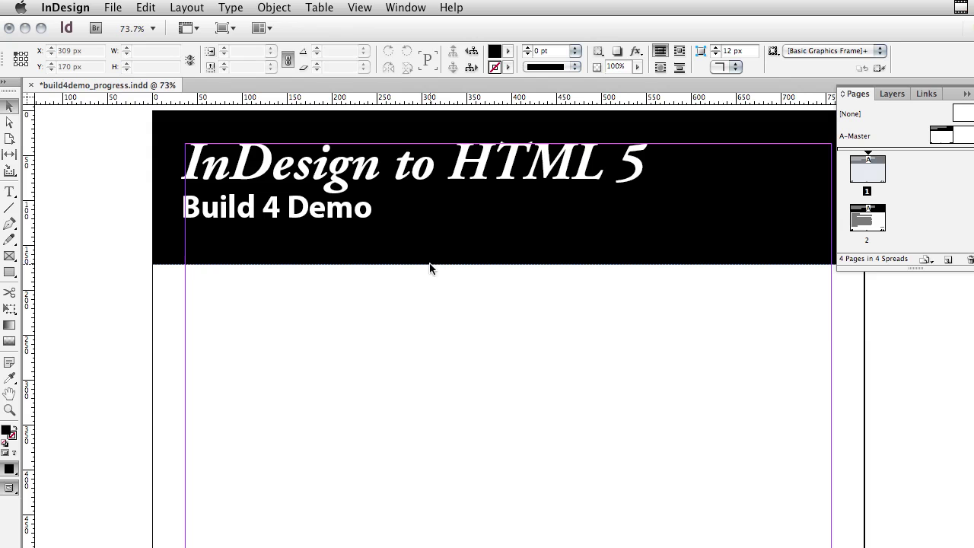
pyautogui.click(199, 7)
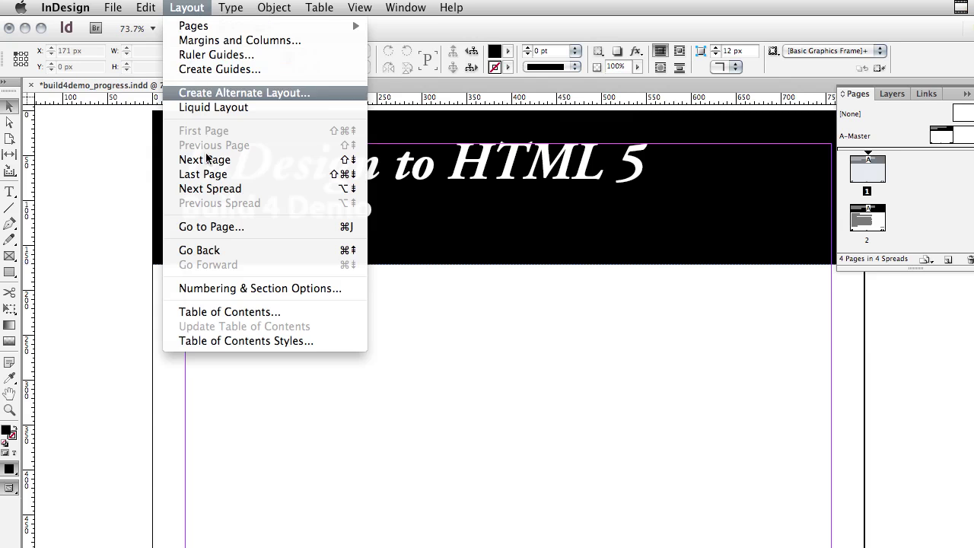
pyautogui.click(246, 312)
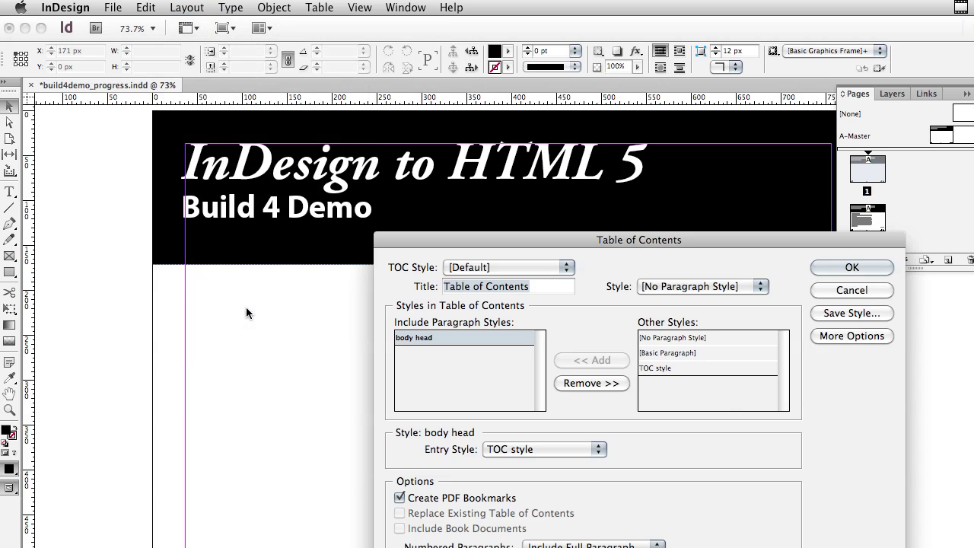
pyautogui.click(831, 268)
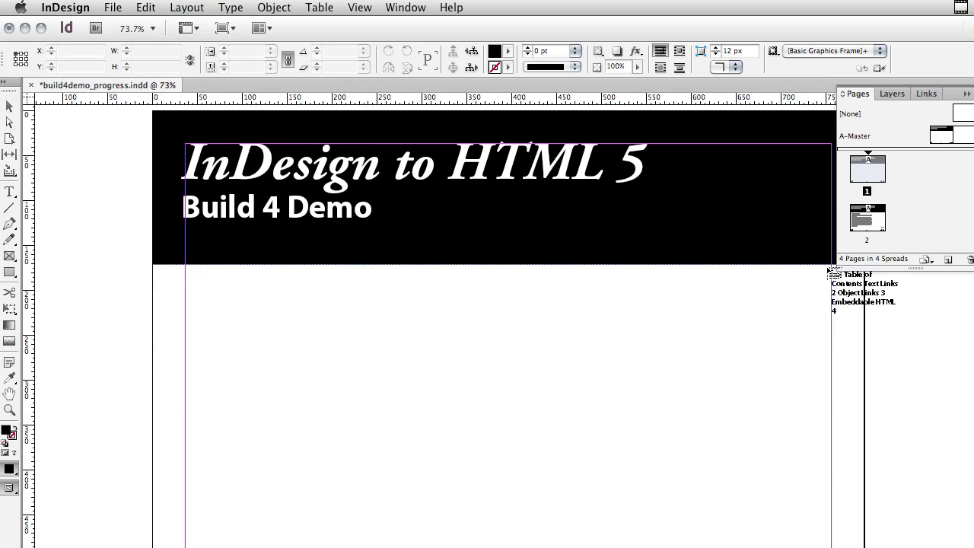
pyautogui.click(186, 280)
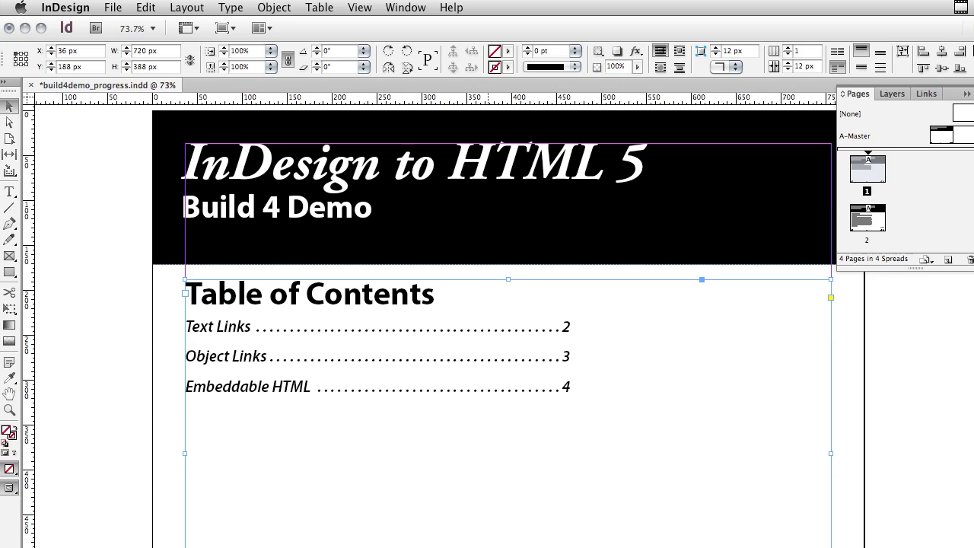
pyautogui.press('super+shift+a')
pyautogui.click(508, 429)
# Switch to Firefox, copy the address of the InDesign to HTML5 Kickstarter page, and return to InDesign.
pyautogui.scroll(-15, 430, 328)
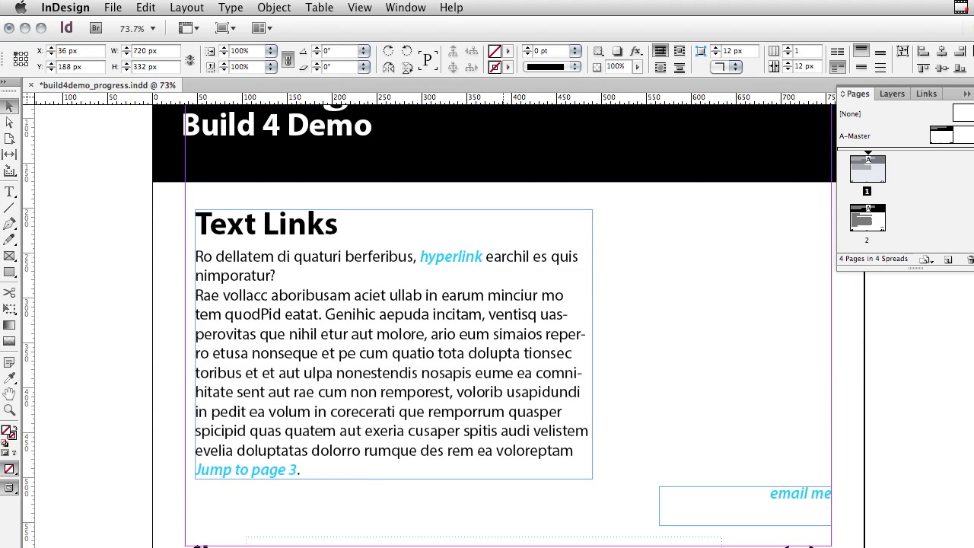
pyautogui.press('super+Tab')
pyautogui.press('super+Tab')
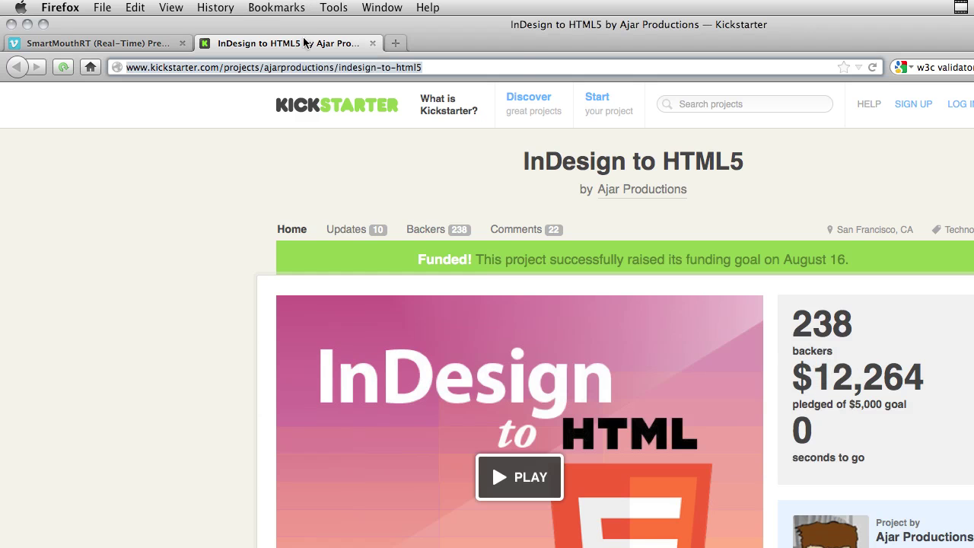
pyautogui.press('super+Tab')
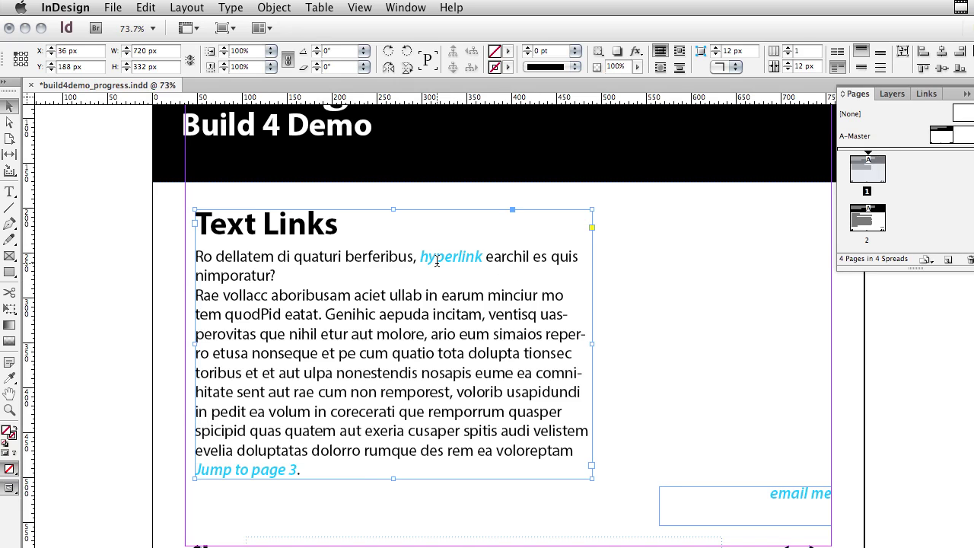
# Link the word "hyperlink" in the Text Links paragraph on page 2 to the copied Kickstarter URL.
pyautogui.doubleClick(437, 262)
pyautogui.doubleClick(442, 259)
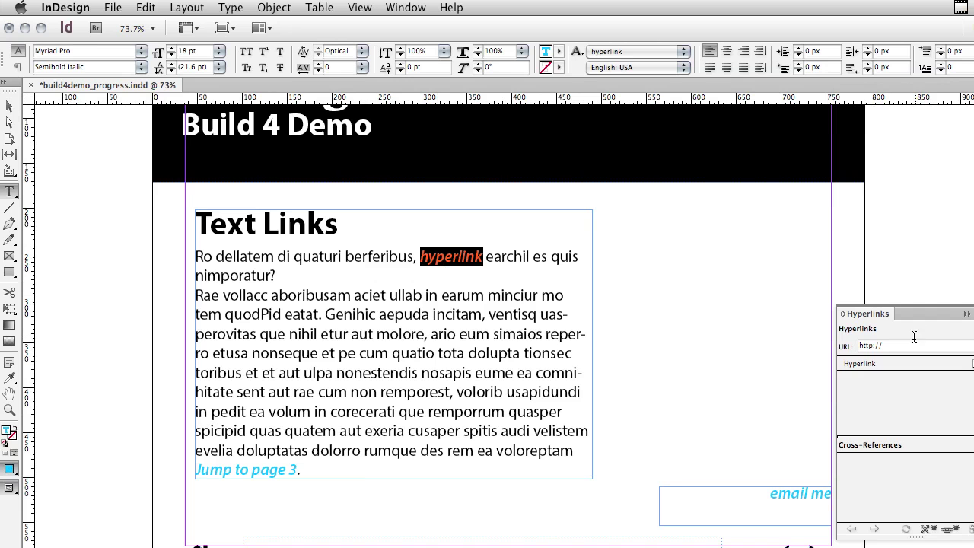
pyautogui.moveTo(901, 345); pyautogui.dragTo(834, 345)
pyautogui.press('super+v')
pyautogui.press('Return')
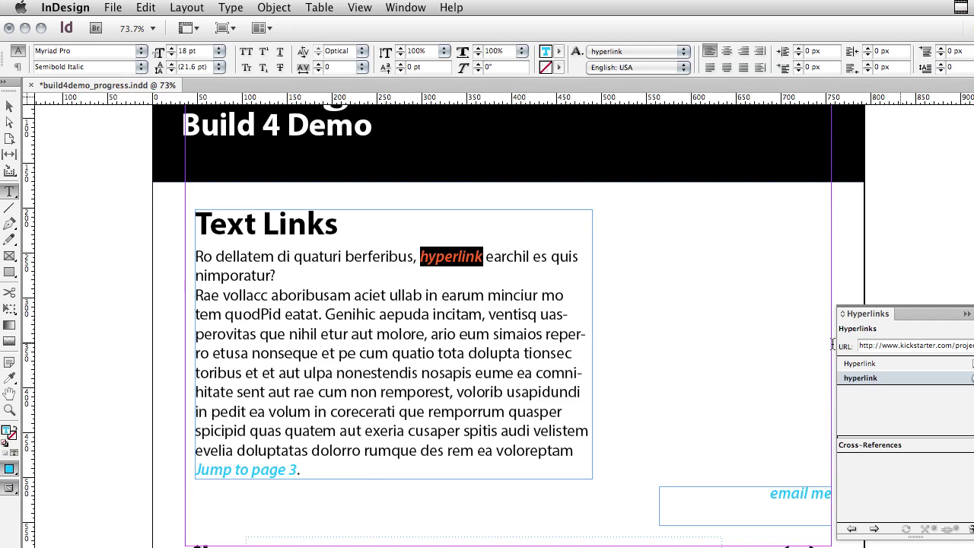
# Link the "Jump to page 3" text at the end of the Text Links paragraph to page 3 of the document.
pyautogui.moveTo(195, 470); pyautogui.dragTo(298, 471)
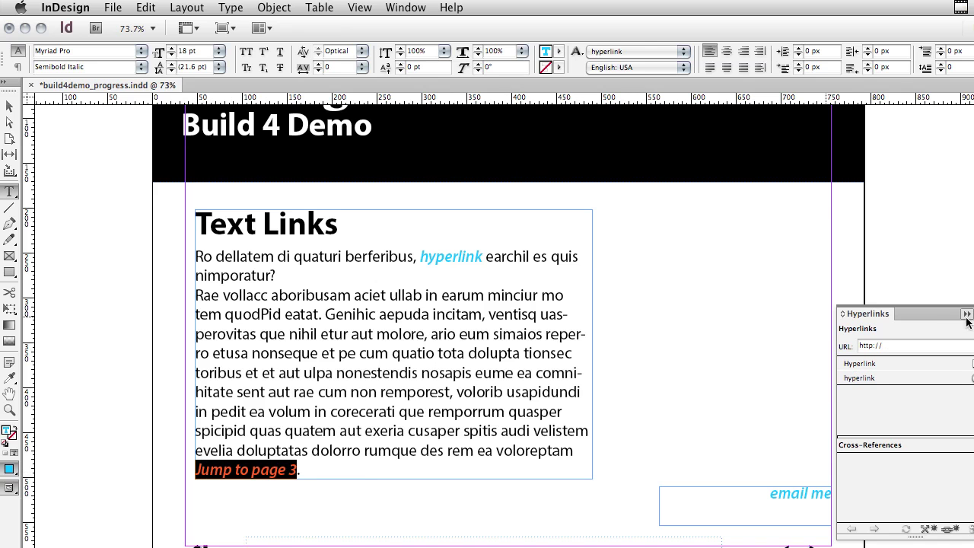
pyautogui.click(949, 529)
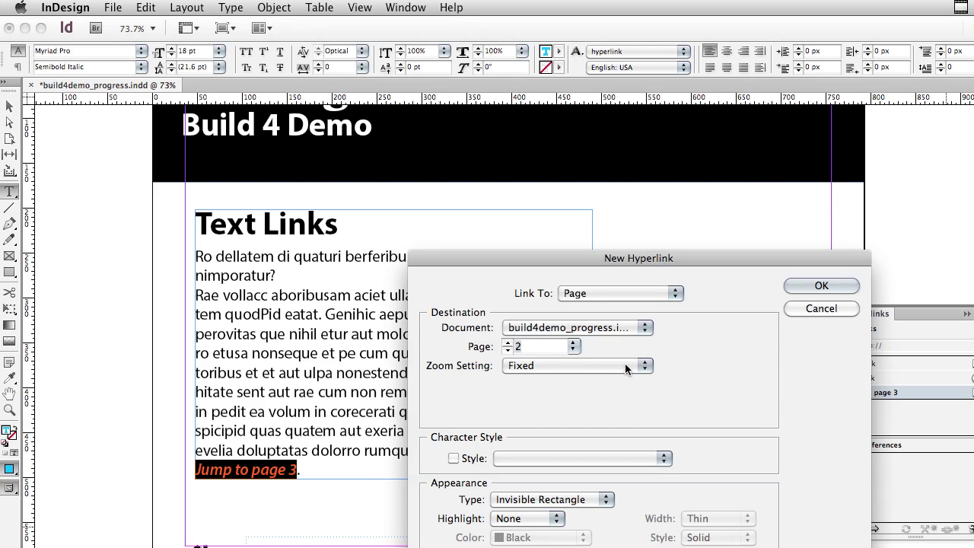
pyautogui.doubleClick(511, 347)
pyautogui.write('3')
pyautogui.click(841, 286)
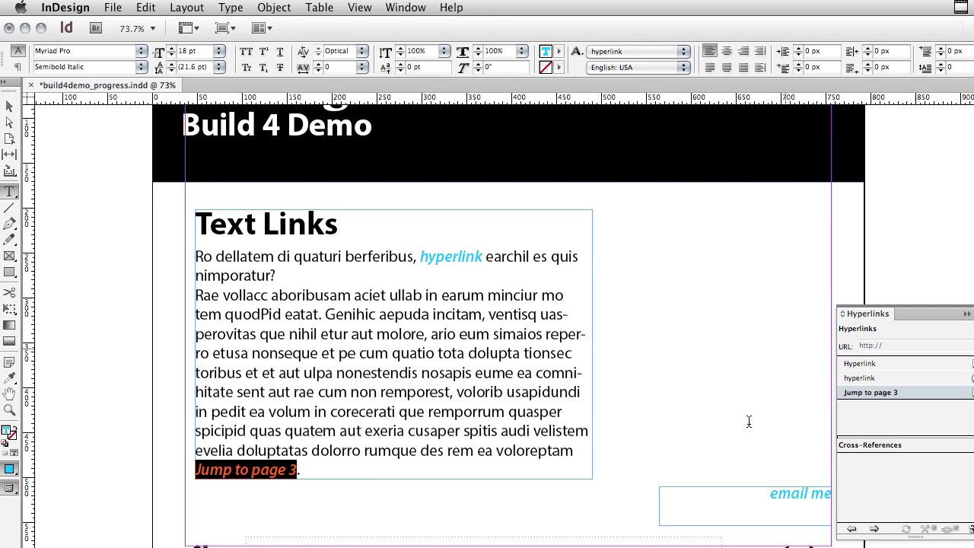
# Create an email hyperlink on the "email me" text, entering the recipient's e-mail address and the subject line "hi there".
pyautogui.moveTo(769, 493); pyautogui.dragTo(843, 499)
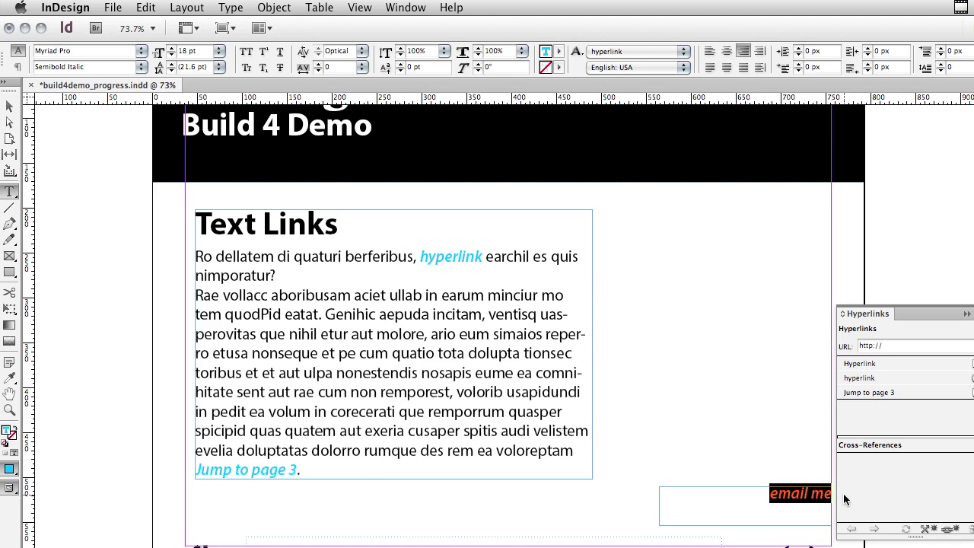
pyautogui.click(948, 529)
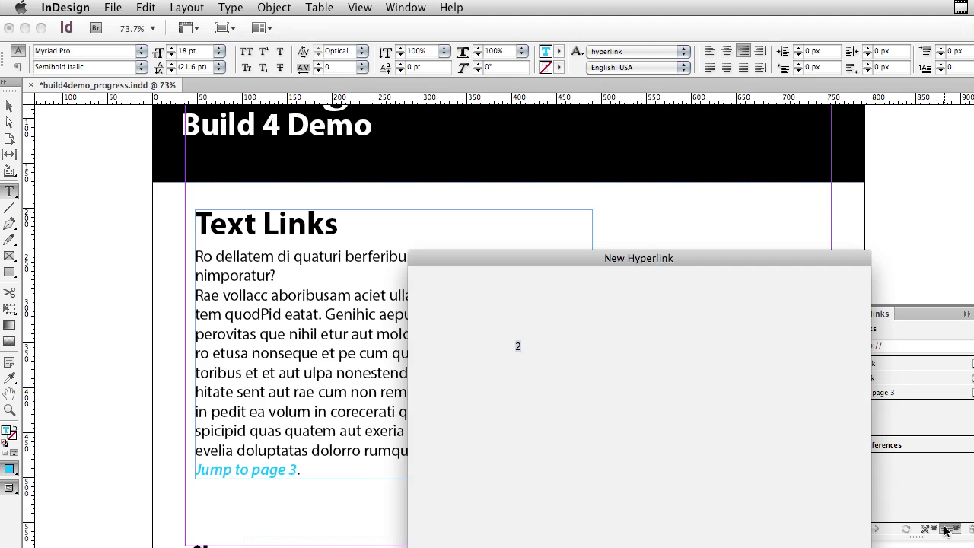
pyautogui.click(613, 295)
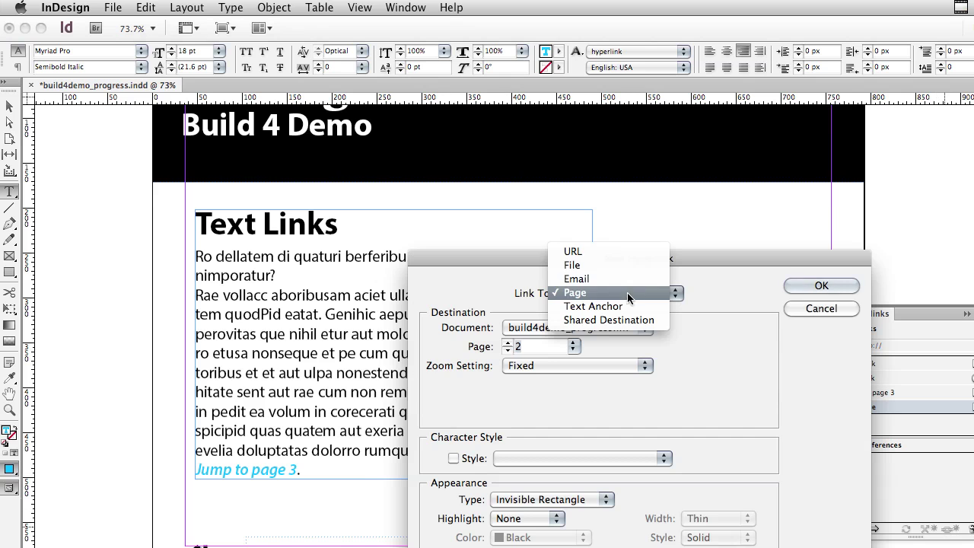
pyautogui.click(621, 280)
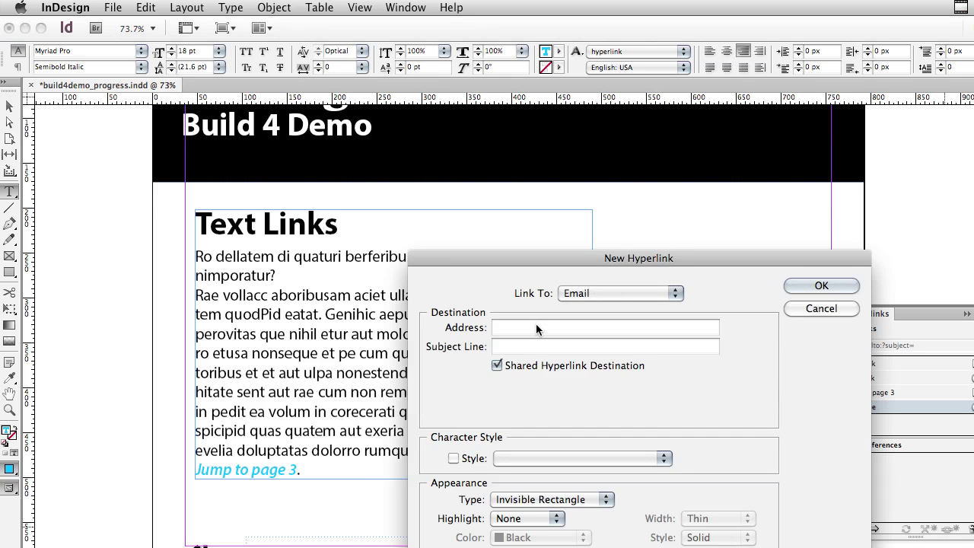
pyautogui.write('fake')
pyautogui.write('email@')
pyautogui.write('fac')
pyautogui.write('eemail.com')
pyautogui.press('Tab')
pyautogui.write('hi there')
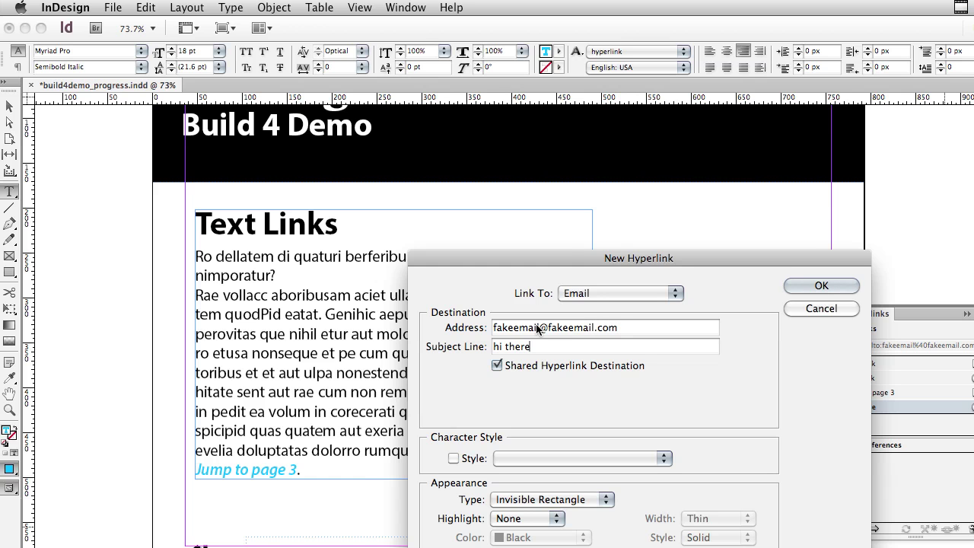
pyautogui.click(821, 286)
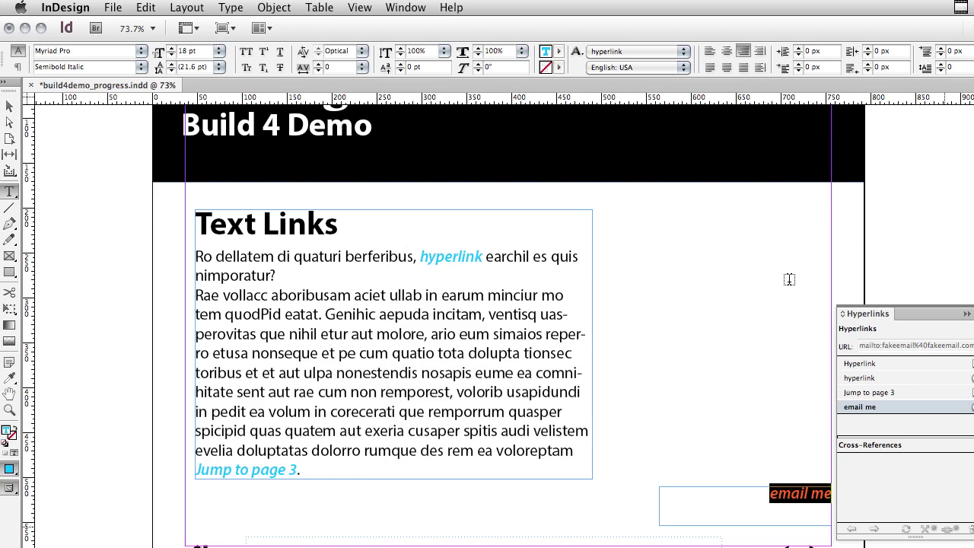
# Link the InDesign to HTML image under Object Links on page 3 to the copied Kickstarter URL.
pyautogui.scroll(-5, 677, 295)
pyautogui.scroll(-10, 677, 295)
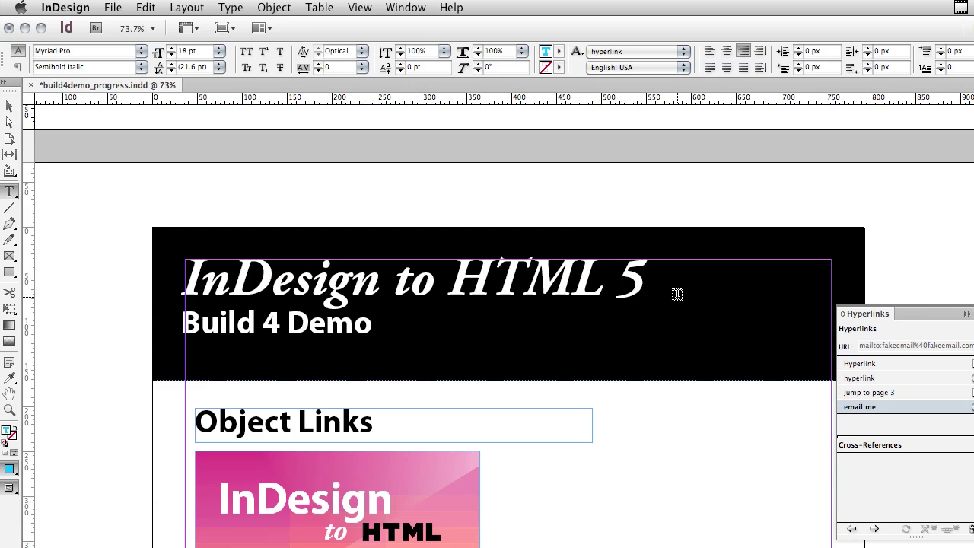
pyautogui.scroll(5, 294, 183)
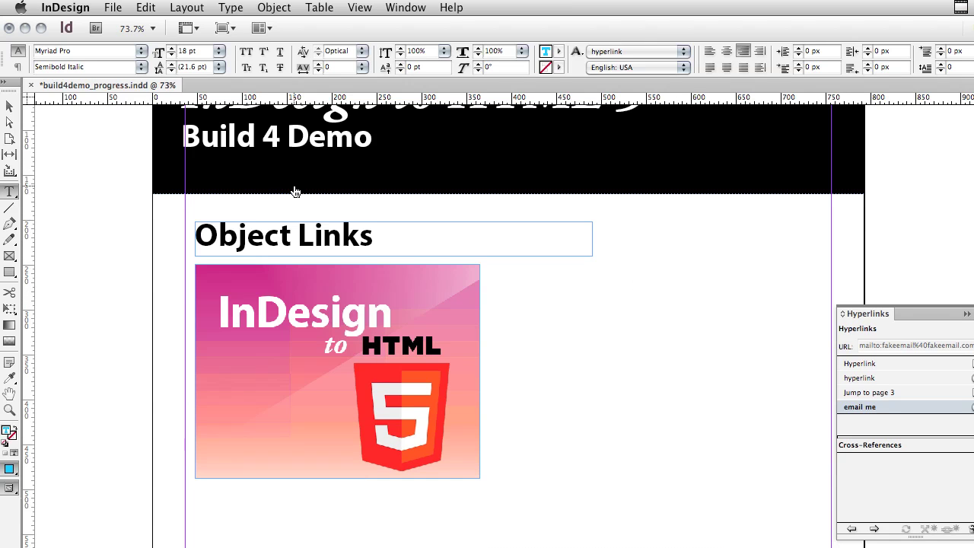
pyautogui.click(9, 107)
pyautogui.click(309, 351)
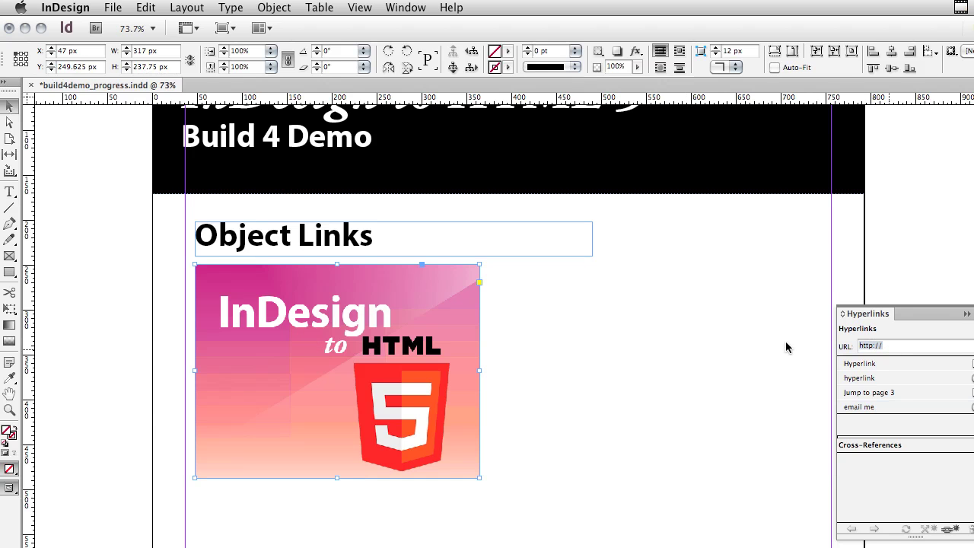
pyautogui.press('super+v')
pyautogui.press('Return')
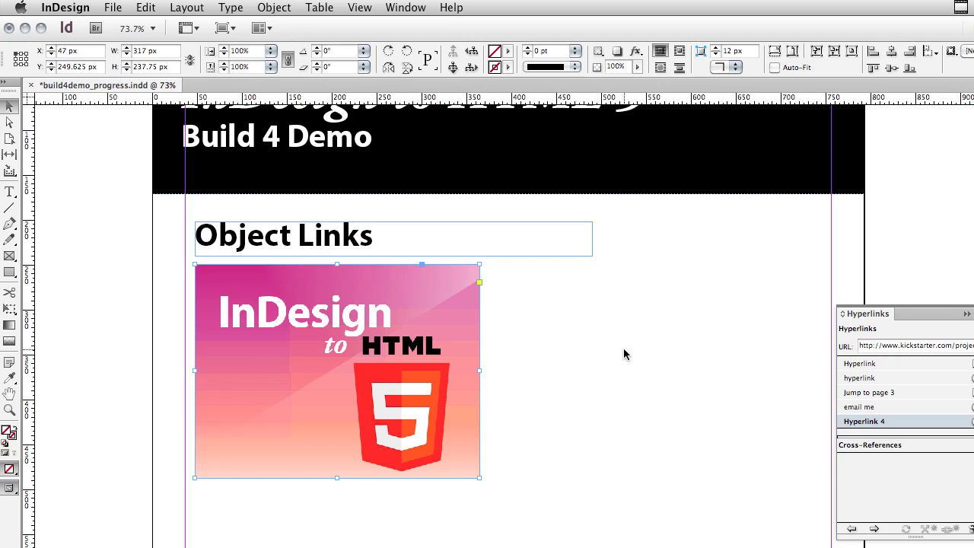
# Switch to Firefox, copy the Vimeo embed code of the SmartMouthRT (Real-Time) Preview video, and return to InDesign.
pyautogui.scroll(-15, 624, 350)
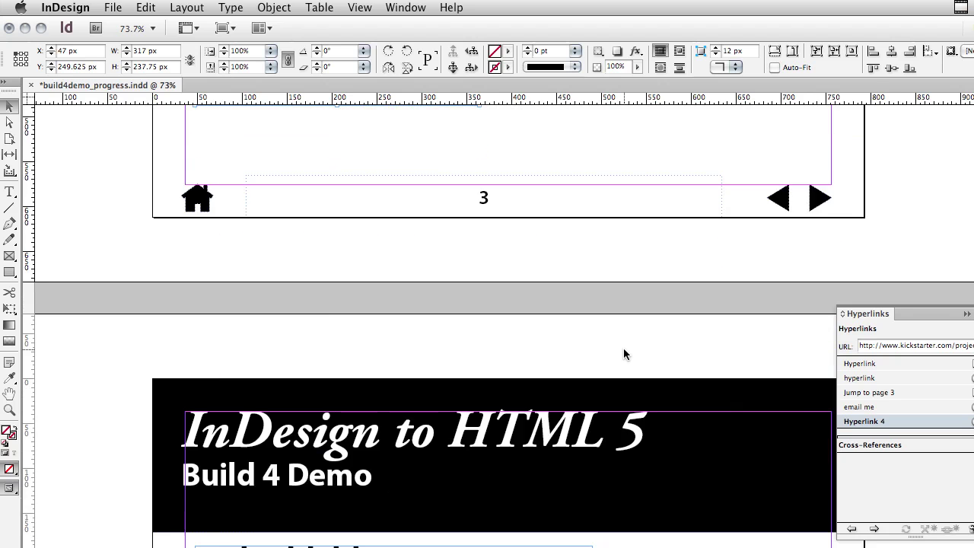
pyautogui.scroll(-3, 623, 349)
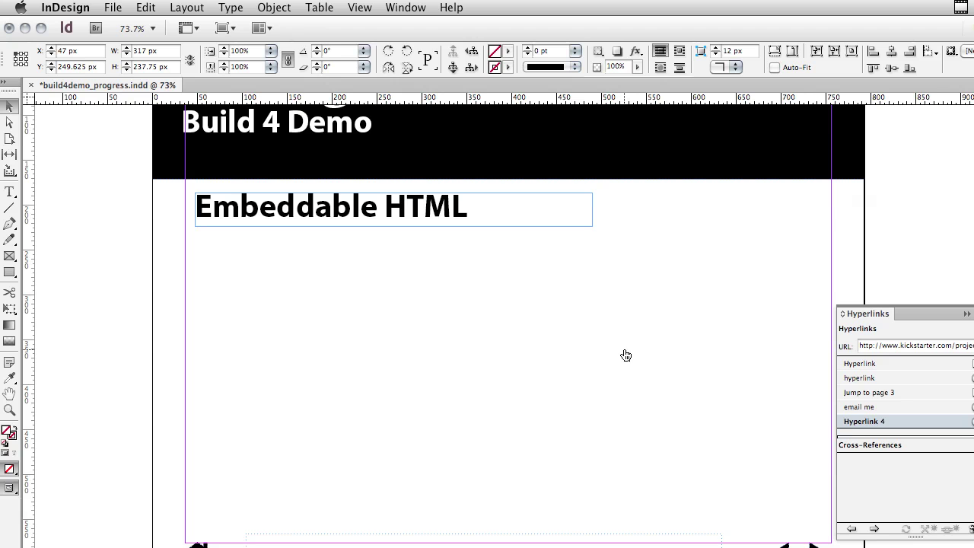
pyautogui.press('super+Tab')
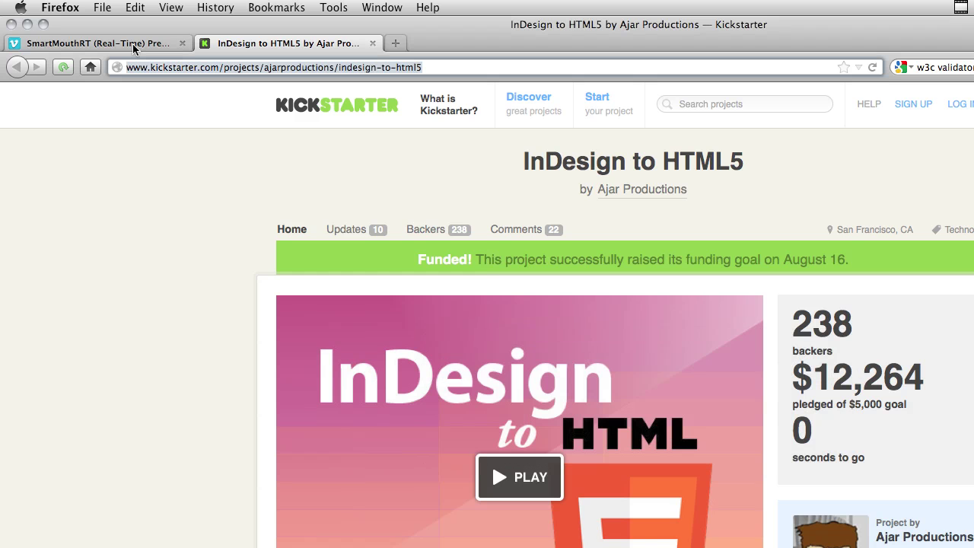
pyautogui.click(132, 44)
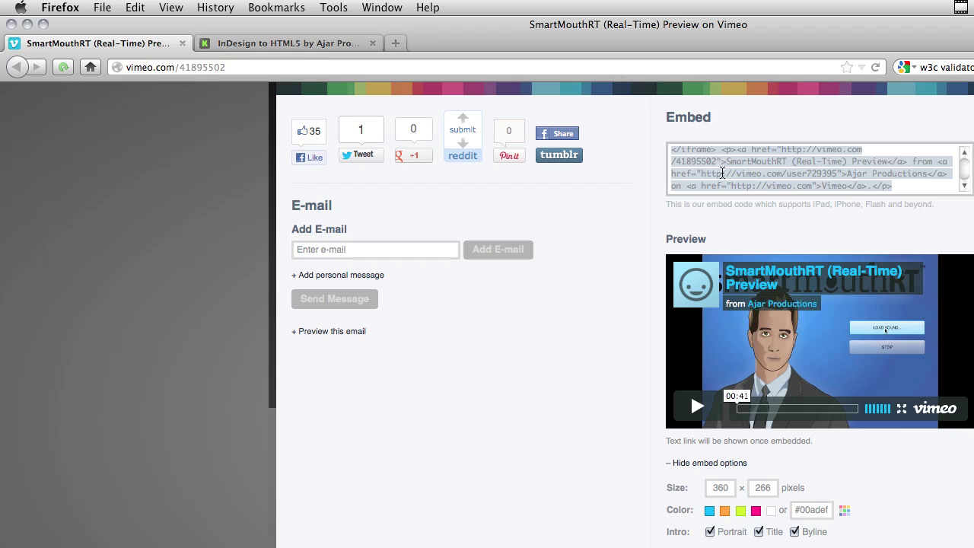
pyautogui.press('super+Tab')
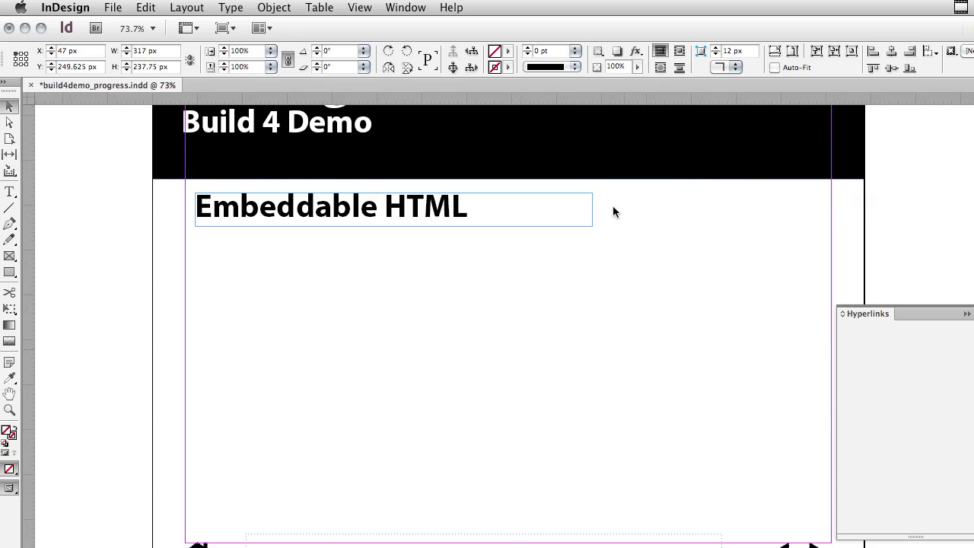
# Paste the Vimeo embed code onto page 4 and place its frame below the Embeddable HTML heading, aligned to the heading's left edge.
pyautogui.press('super+v')
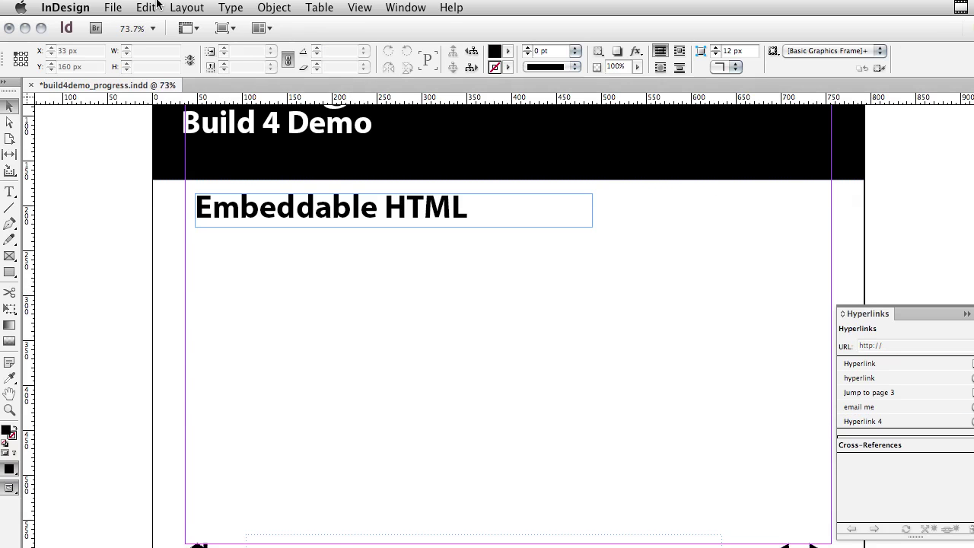
pyautogui.click(146, 8)
pyautogui.click(160, 92)
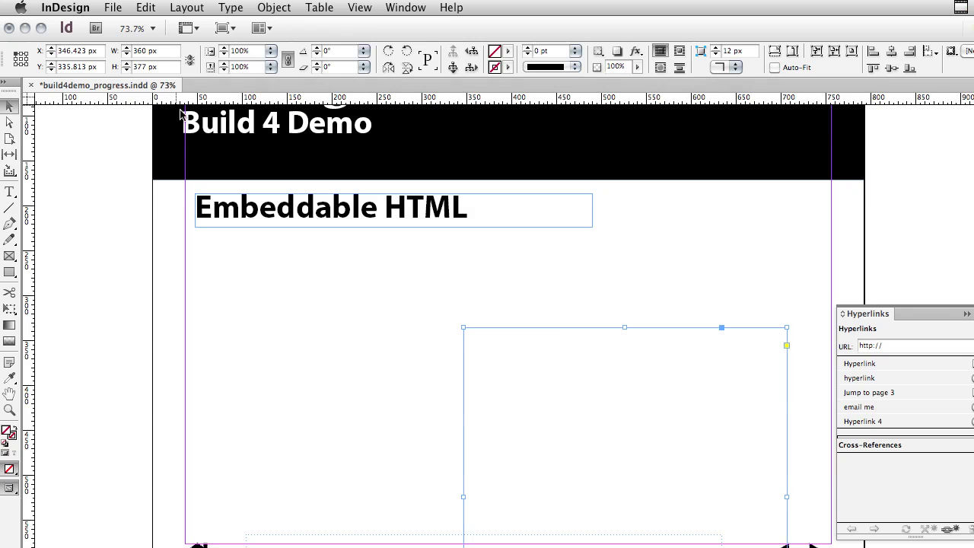
pyautogui.moveTo(489, 371); pyautogui.dragTo(223, 276)
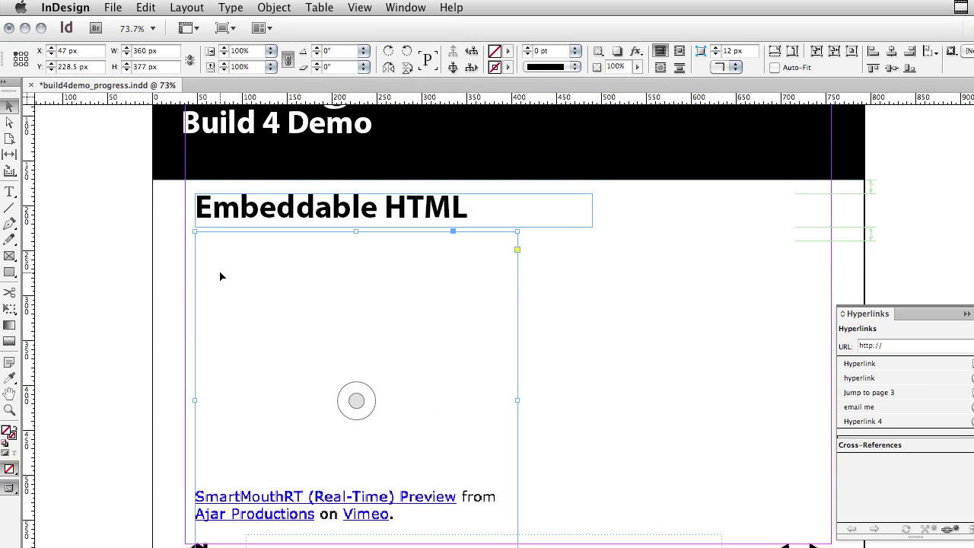
# Save the document and export it to HTML5 with TEMP2 as the destination folder.
pyautogui.press('super+s')
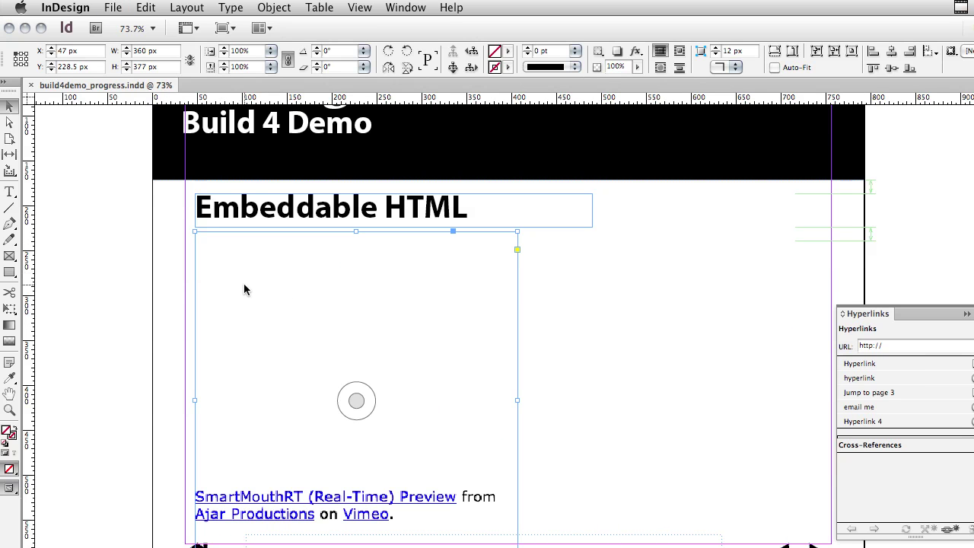
pyautogui.click(111, 7)
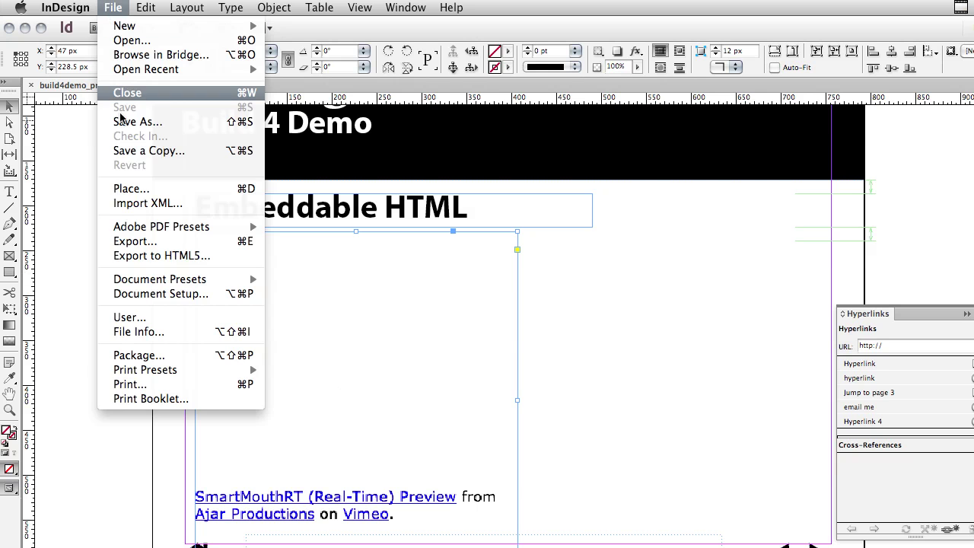
pyautogui.click(168, 256)
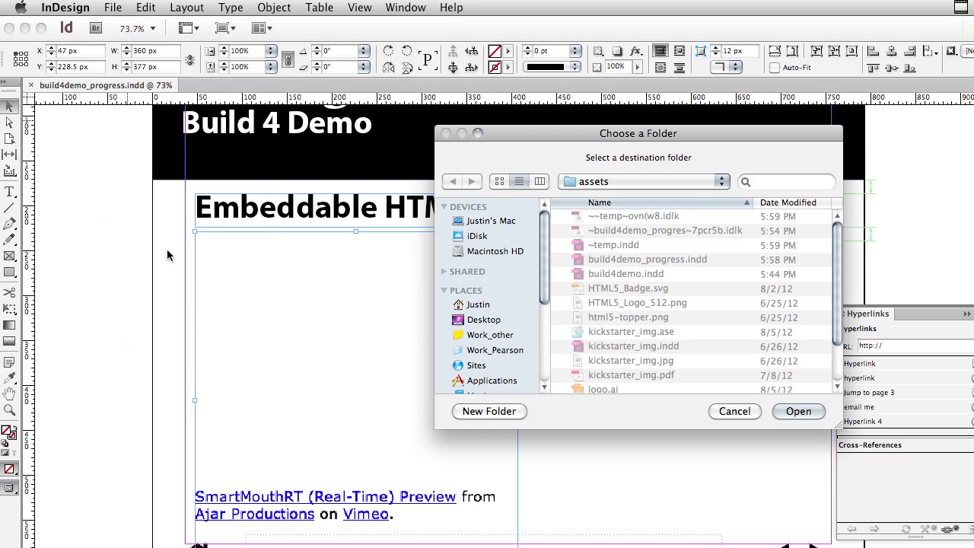
pyautogui.click(598, 182)
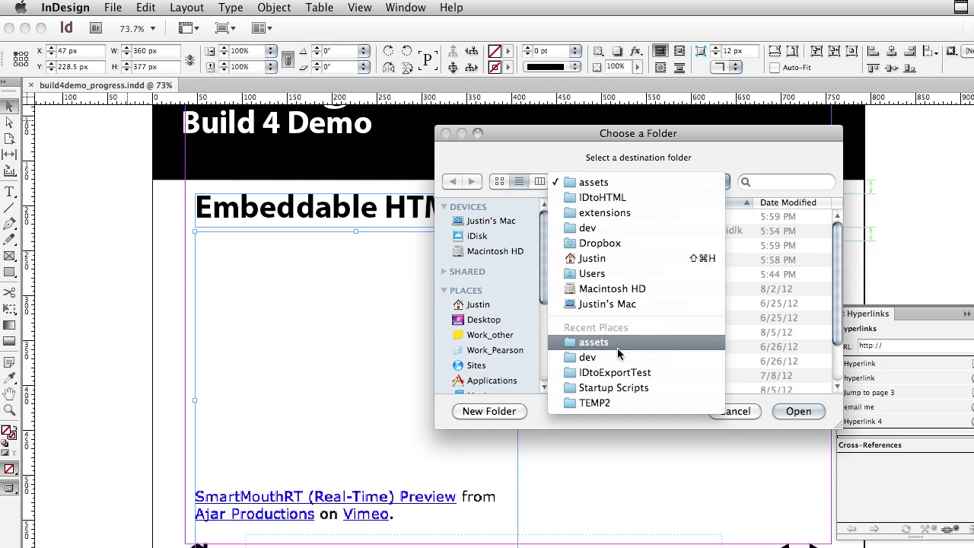
pyautogui.click(605, 403)
pyautogui.click(777, 410)
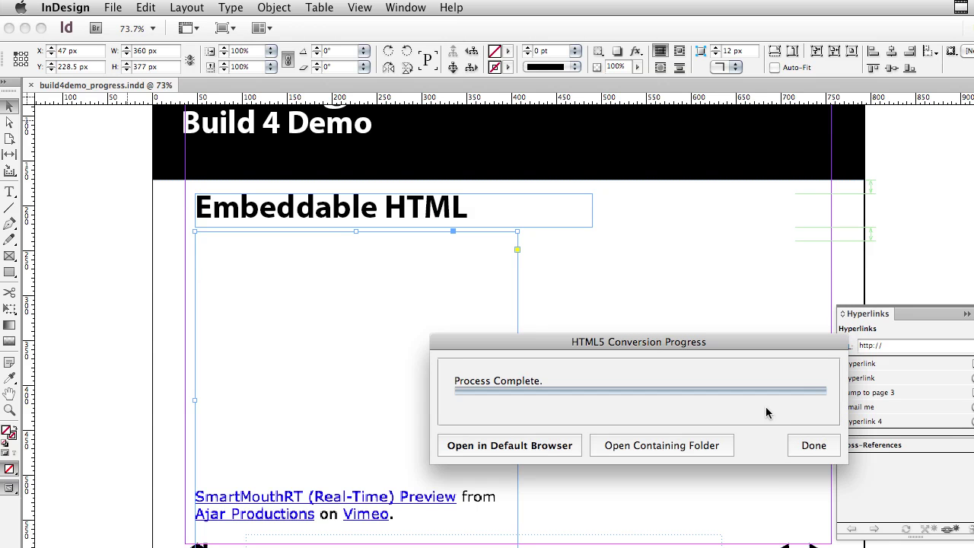
# Open the export in the default browser and test the Text Links contents entry and the "hyperlink" link on page 2.
pyautogui.click(561, 447)
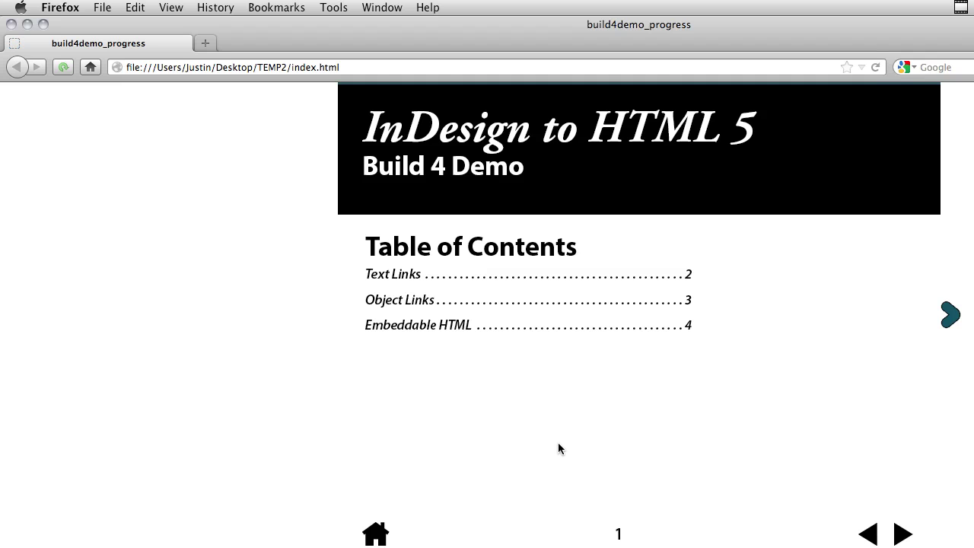
pyautogui.click(400, 277)
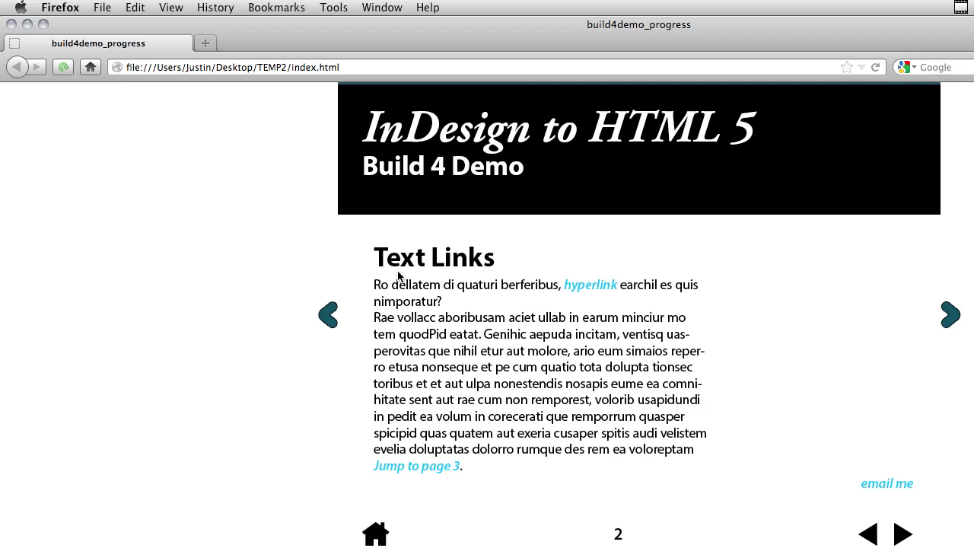
pyautogui.click(584, 283)
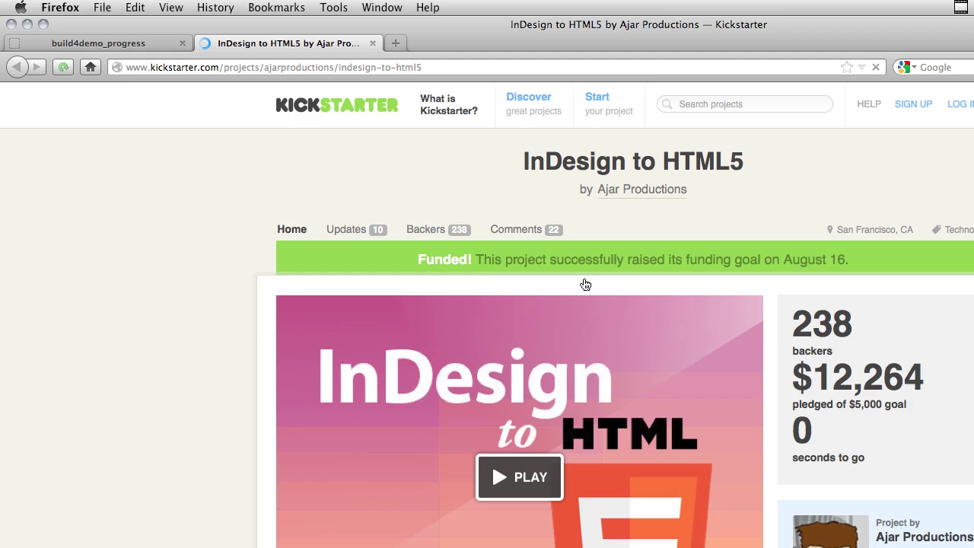
pyautogui.press('super+w')
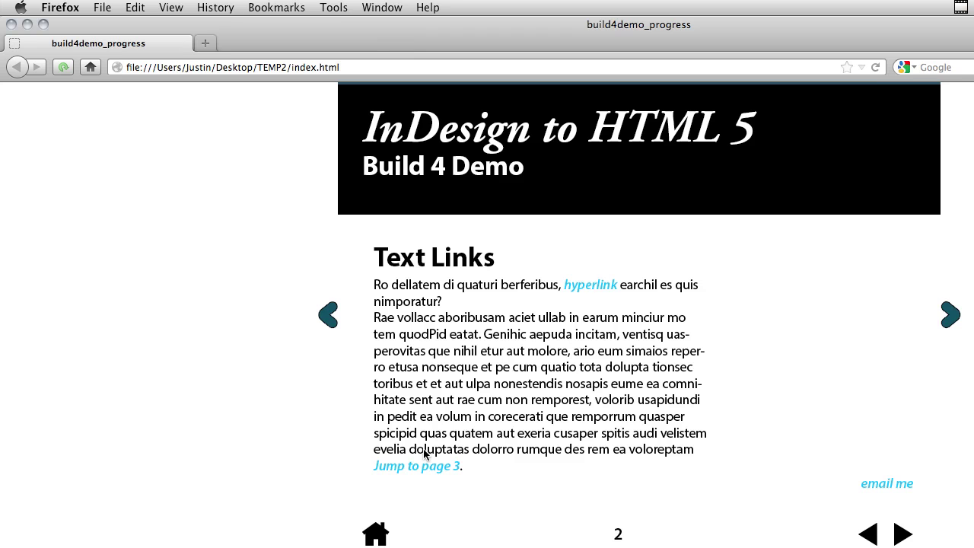
# Test the "email me" link, the "Jump to page 3" link and the linked image on page 3, returning to the exported document.
pyautogui.click(871, 487)
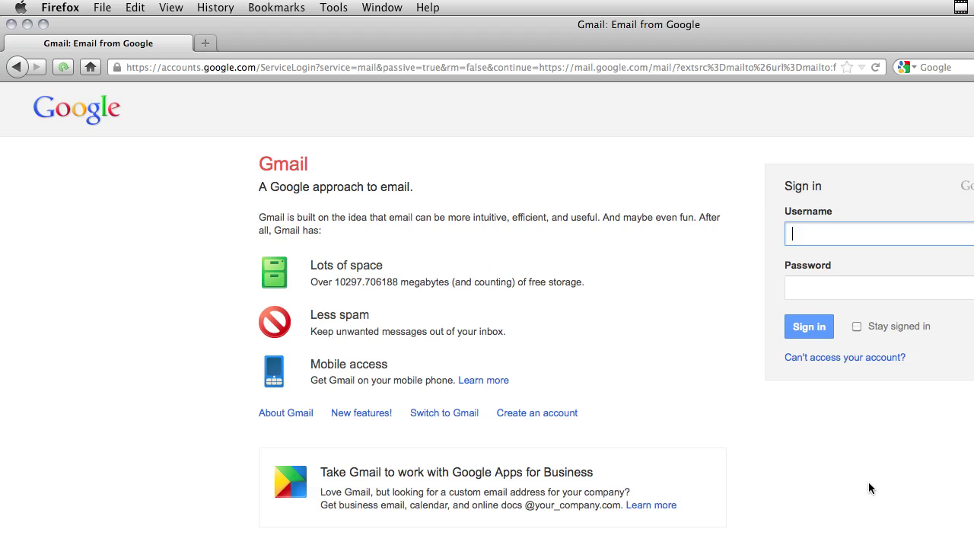
pyautogui.click(16, 67)
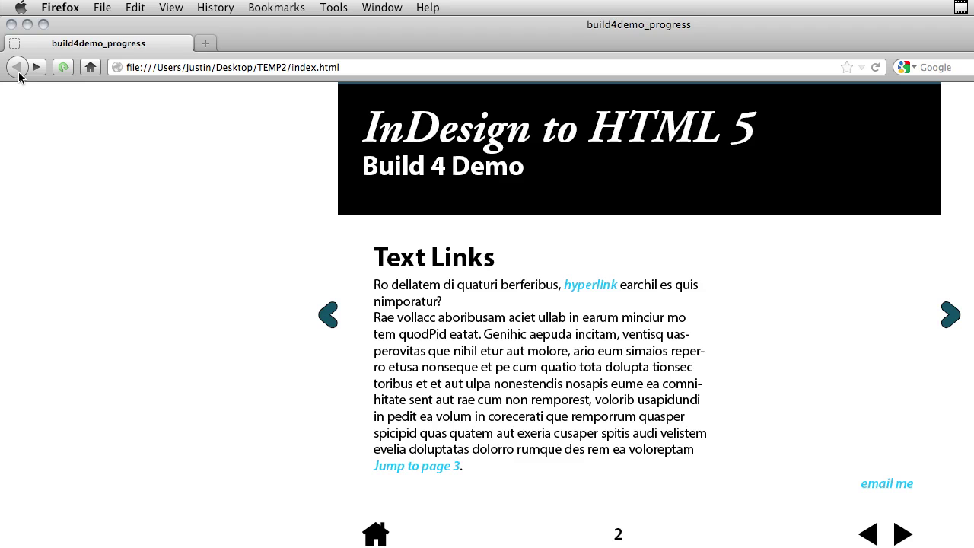
pyautogui.click(408, 465)
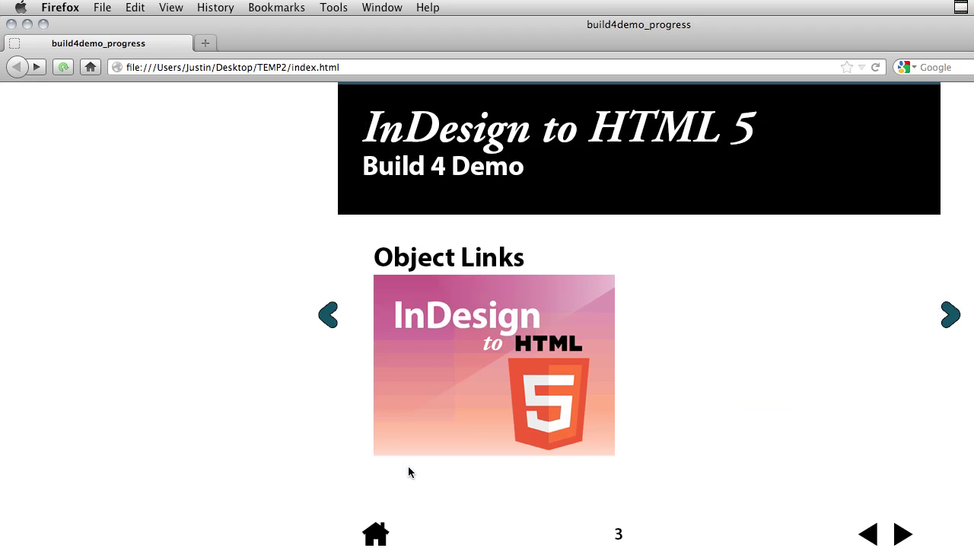
pyautogui.click(471, 370)
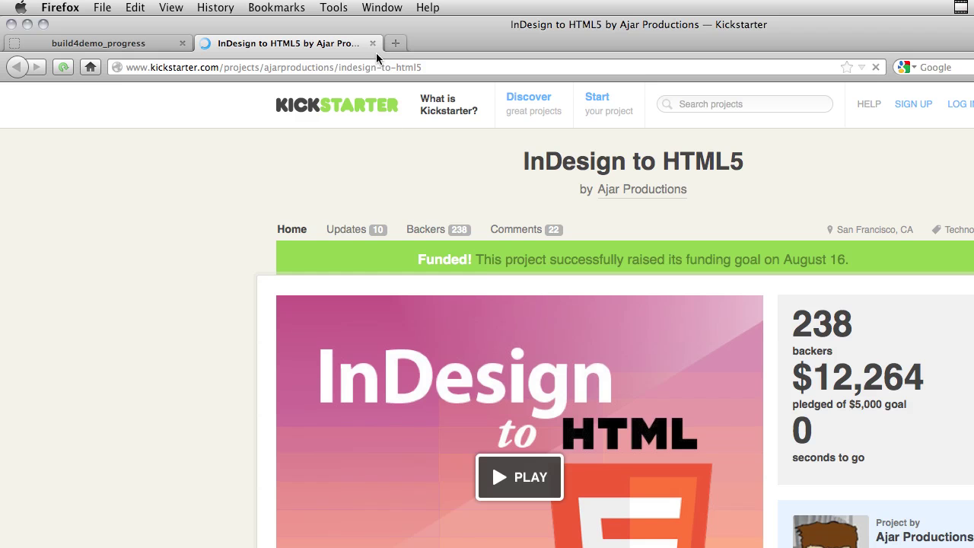
pyautogui.click(373, 44)
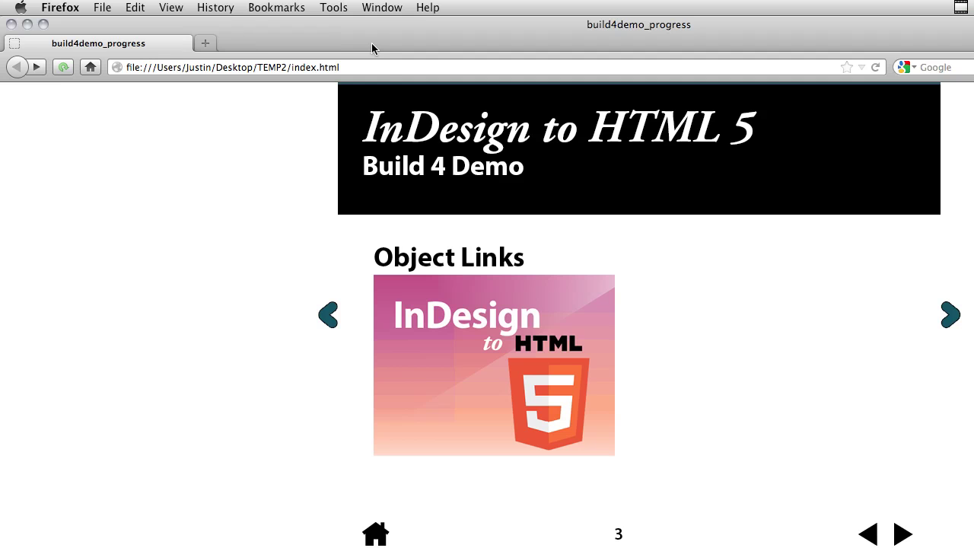
# Test the footer's previous and next page arrows, the side arrow back to page 2, and the home link to the Table of Contents.
pyautogui.click(873, 537)
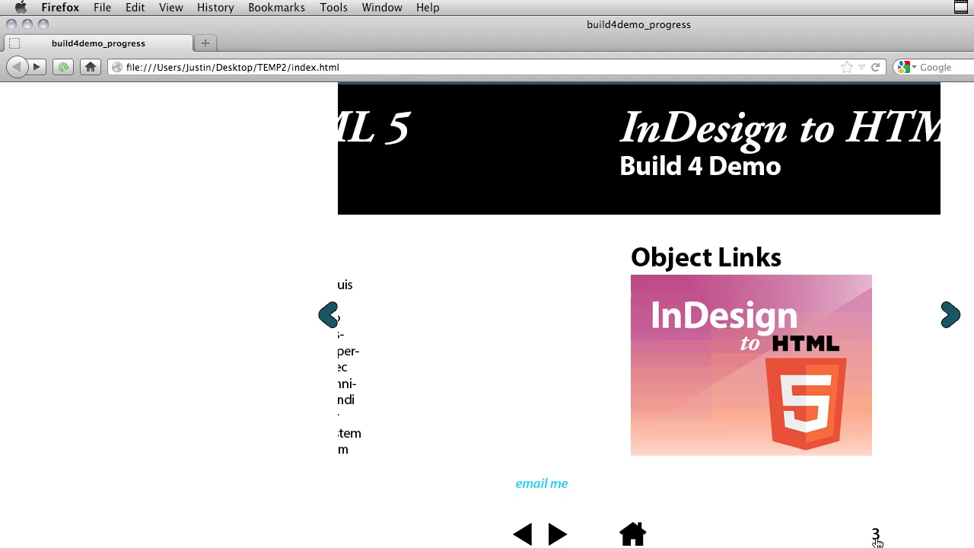
pyautogui.click(897, 539)
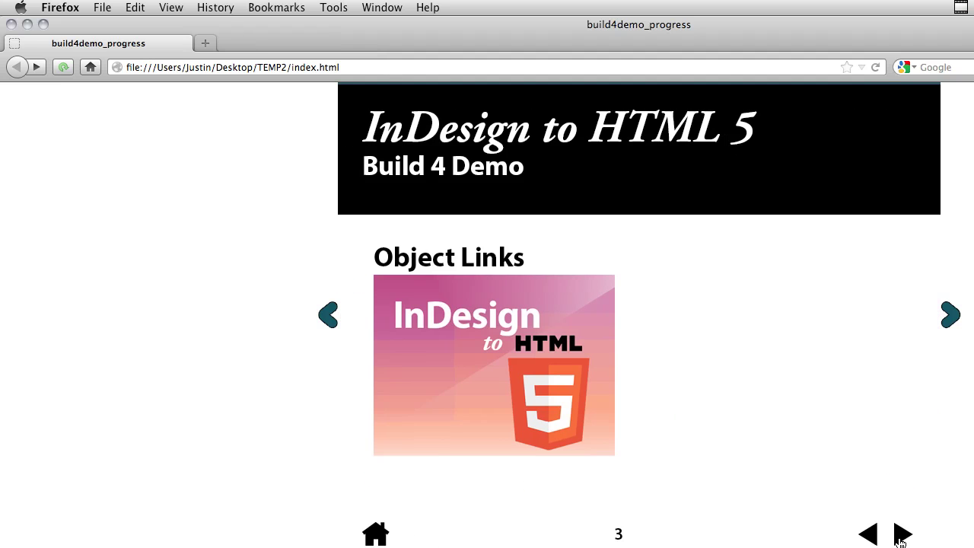
pyautogui.click(329, 319)
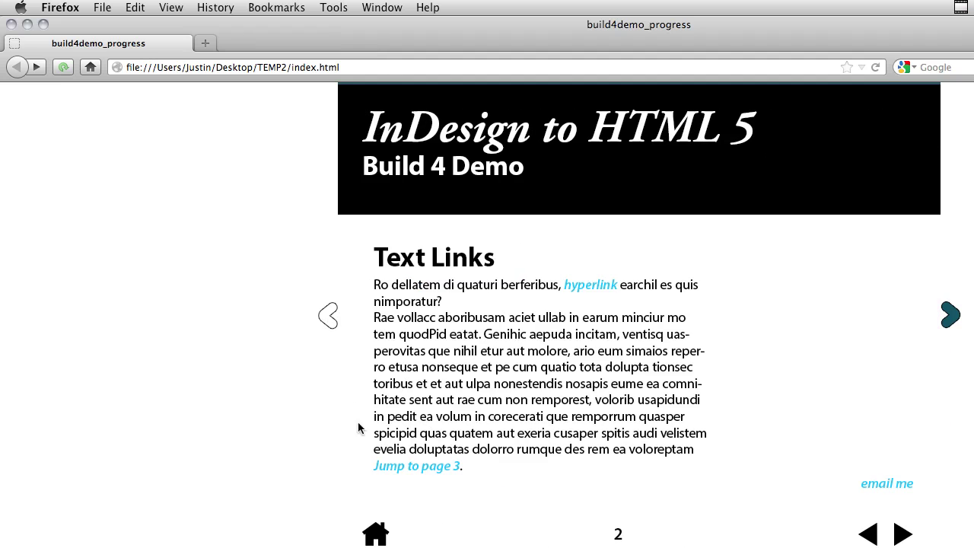
pyautogui.click(376, 535)
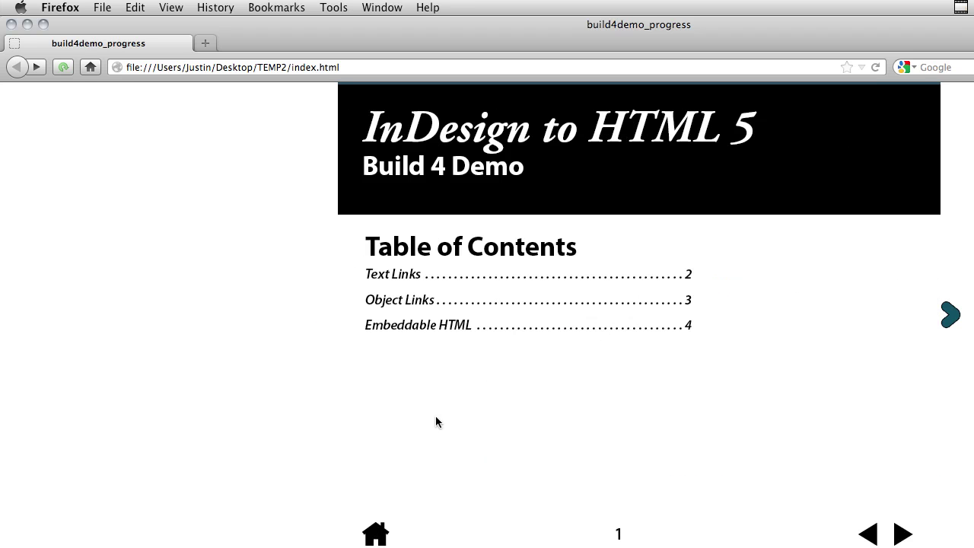
# Test the Embeddable HTML contents entry, and play and pause the embedded Vimeo video on page 4.
pyautogui.click(411, 326)
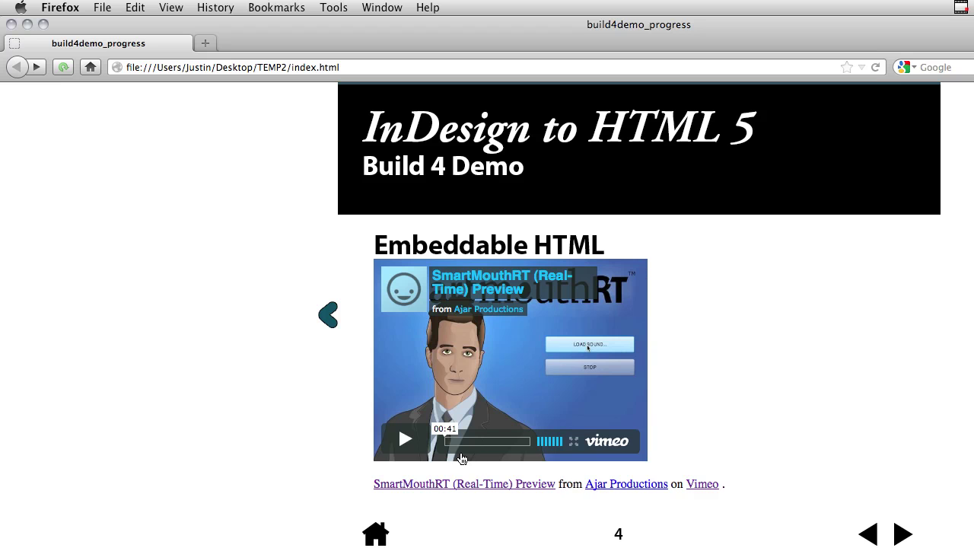
pyautogui.click(405, 441)
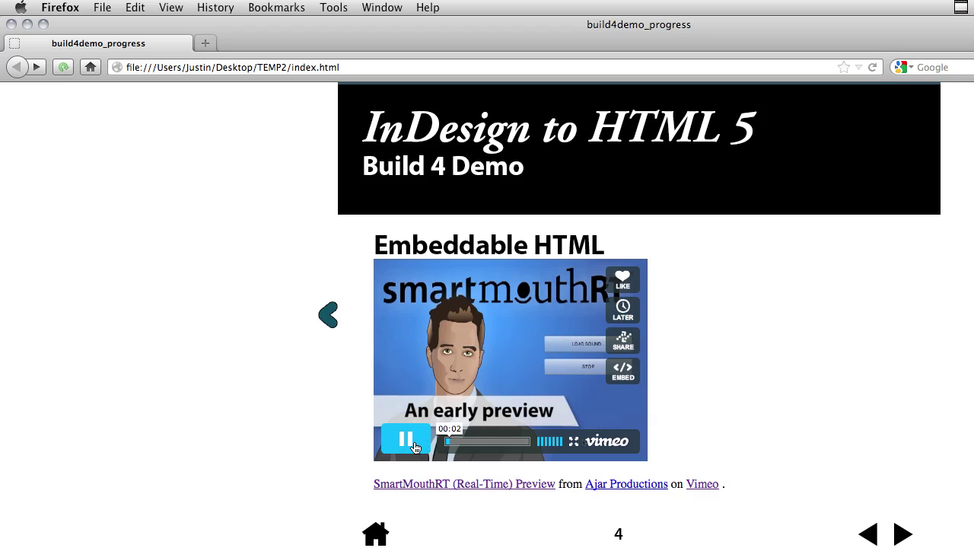
pyautogui.click(415, 446)
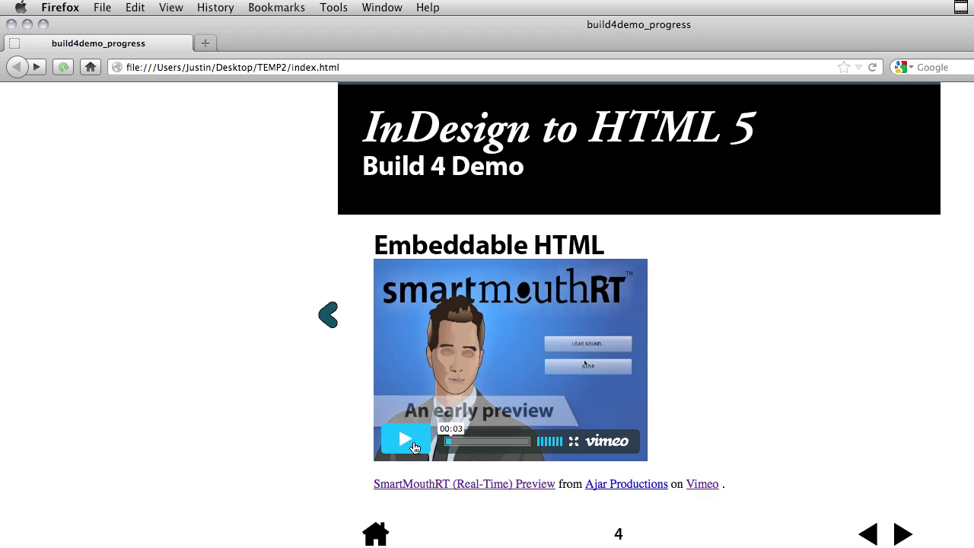
pyautogui.click(958, 9)
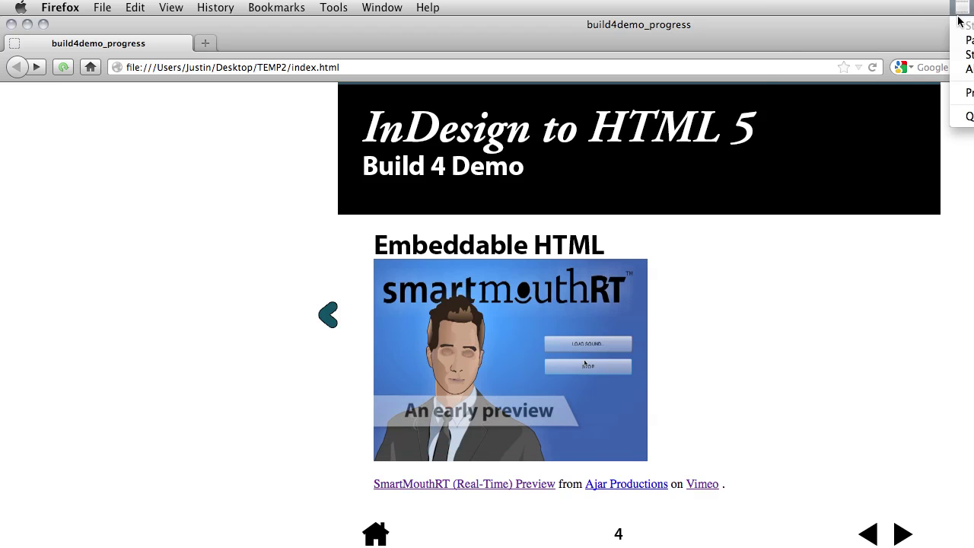